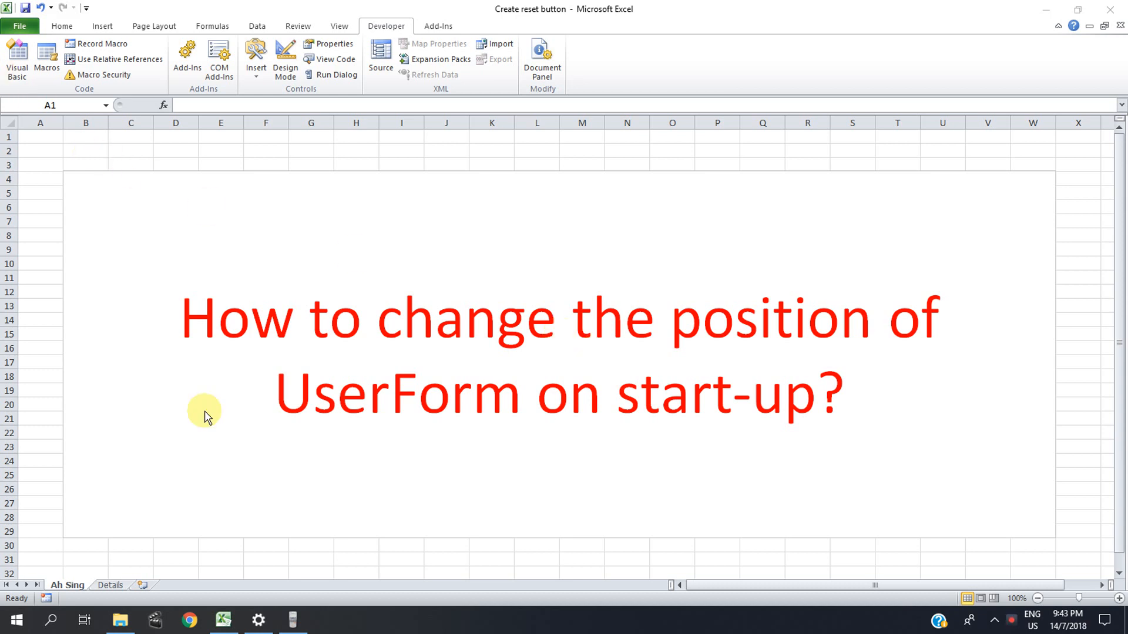
Step: Launch the Personal Details form from the Details sheet and drag it to the top-left
left_click(110, 585)
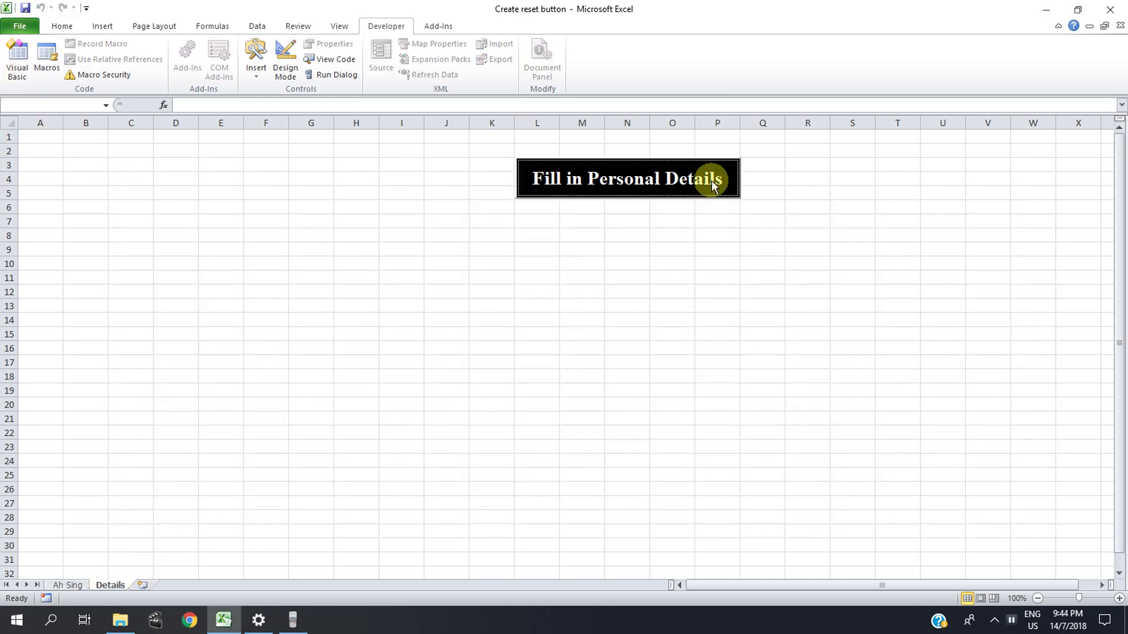
left_click(628, 179)
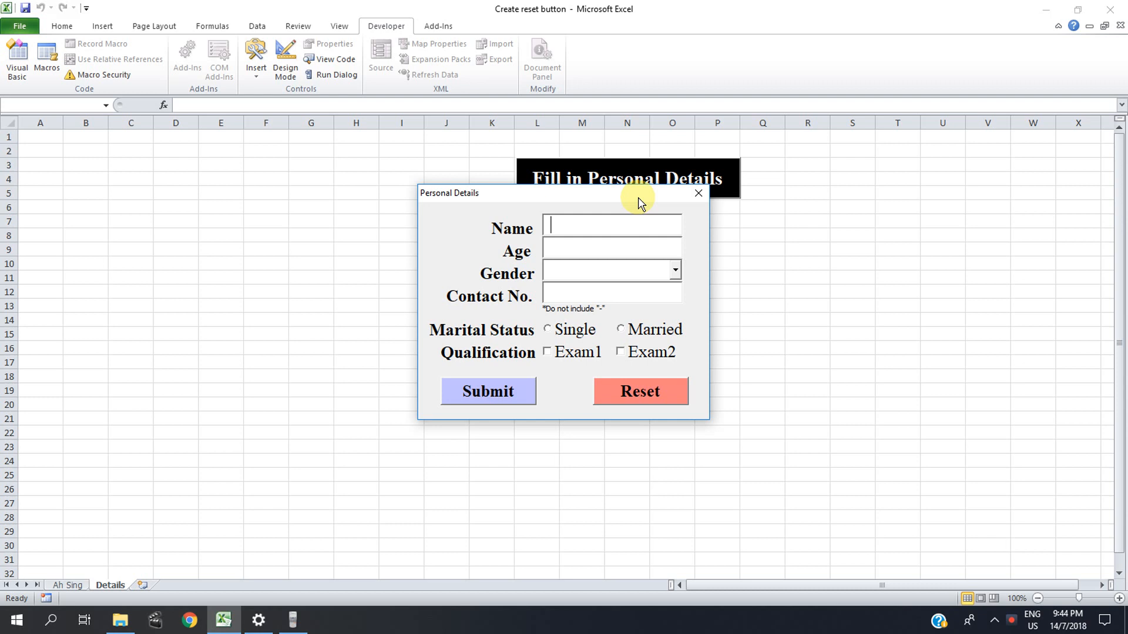
left_click_drag(643, 196, 235, 19)
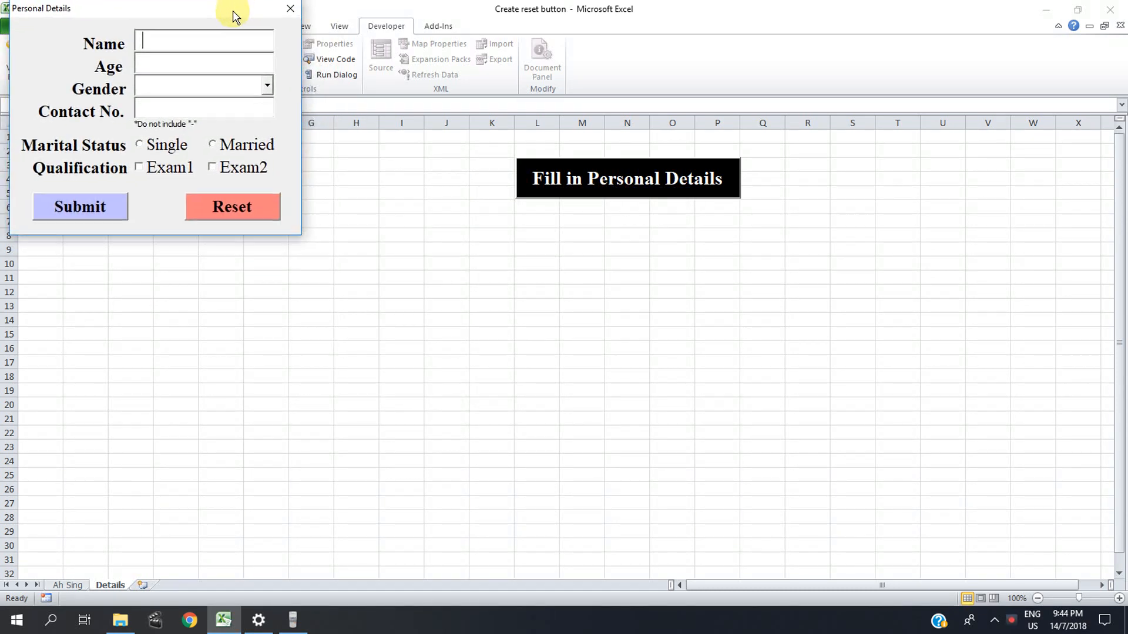
Step: Close the form and show UserForm1's properties grouped by category in the VBA editor
left_click(288, 16)
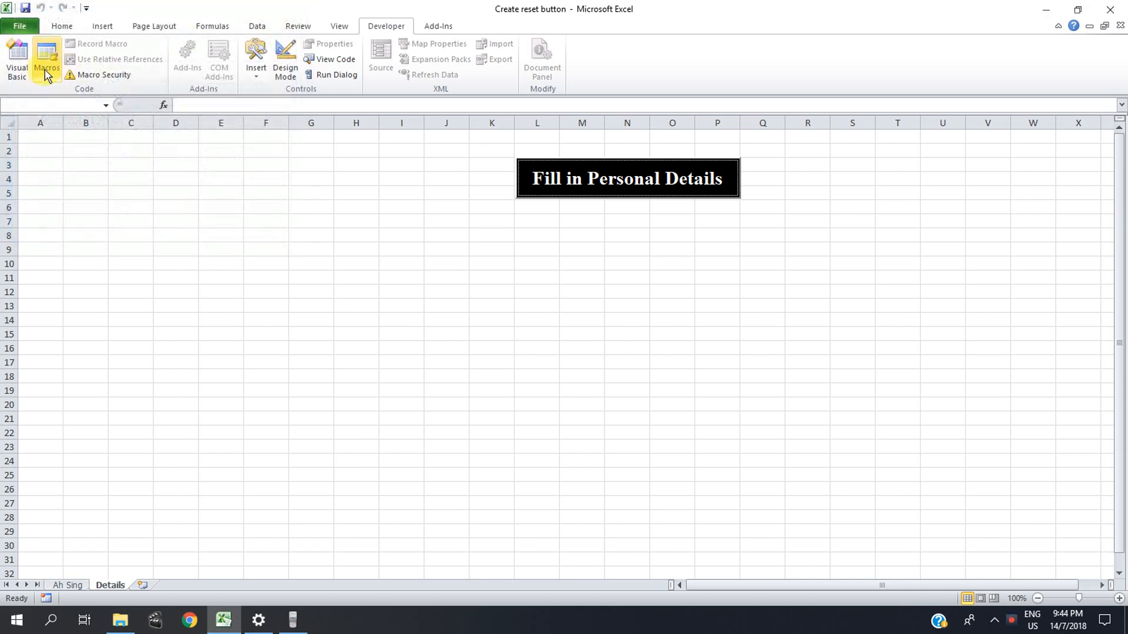
left_click(18, 73)
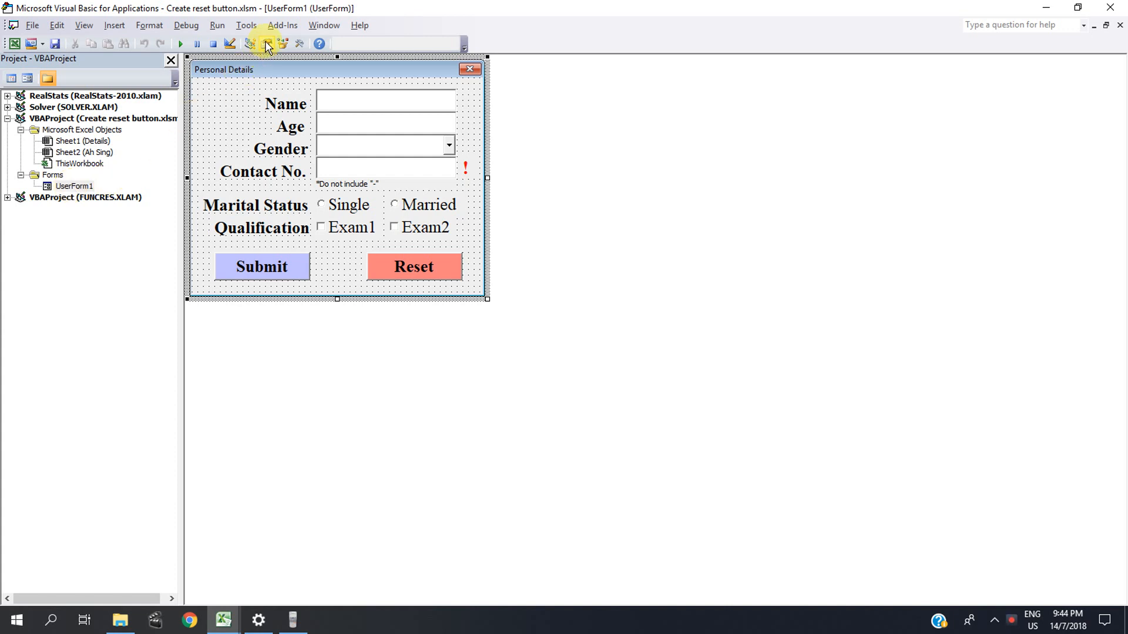
left_click(266, 46)
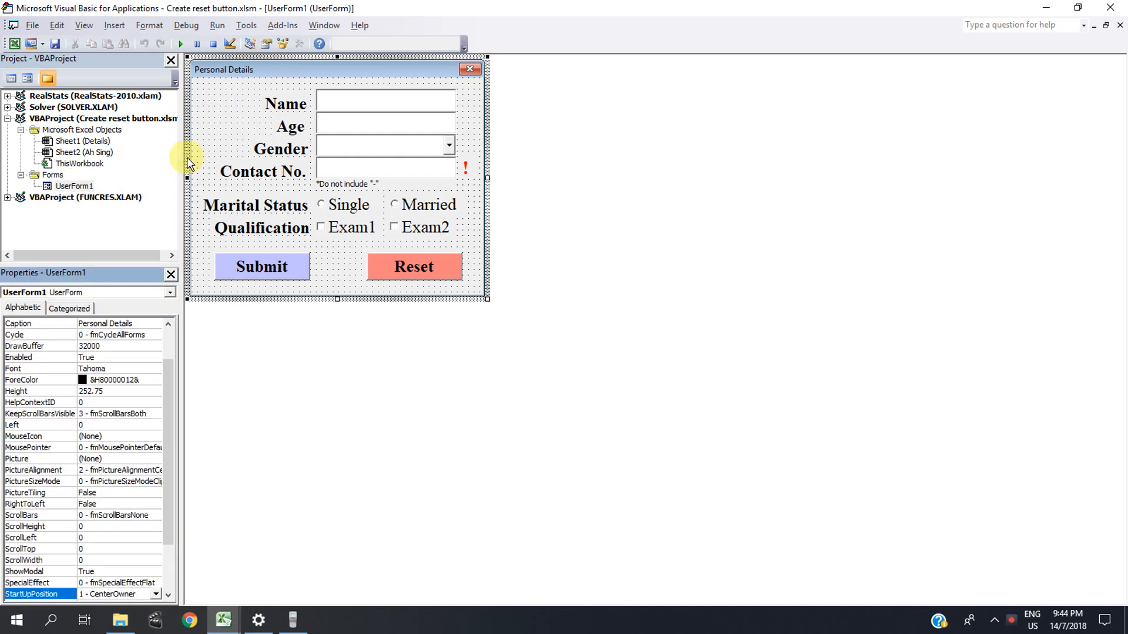
left_click(69, 309)
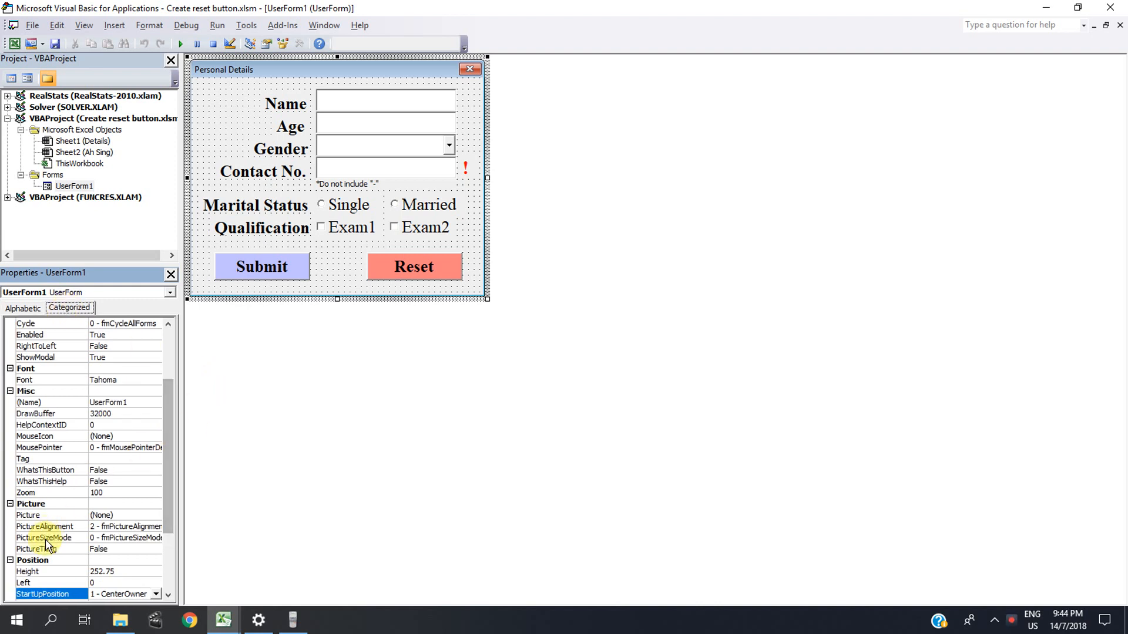
left_click_drag(169, 458, 168, 529)
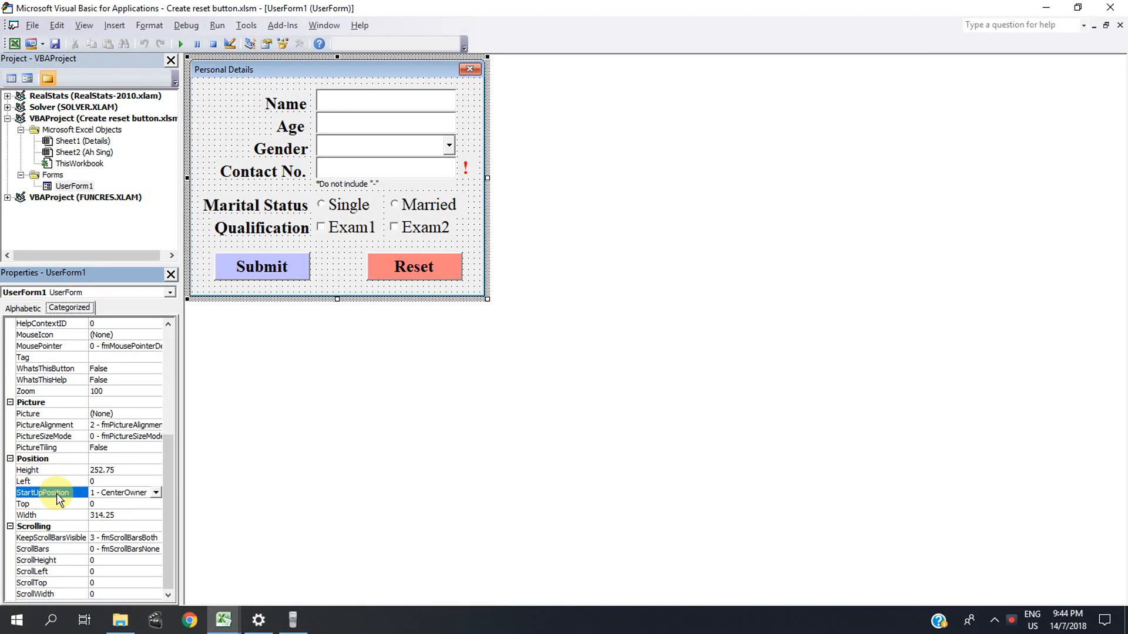
Step: Set UserForm1's StartUpPosition to 0 - Manual and select its Left property
left_click(156, 494)
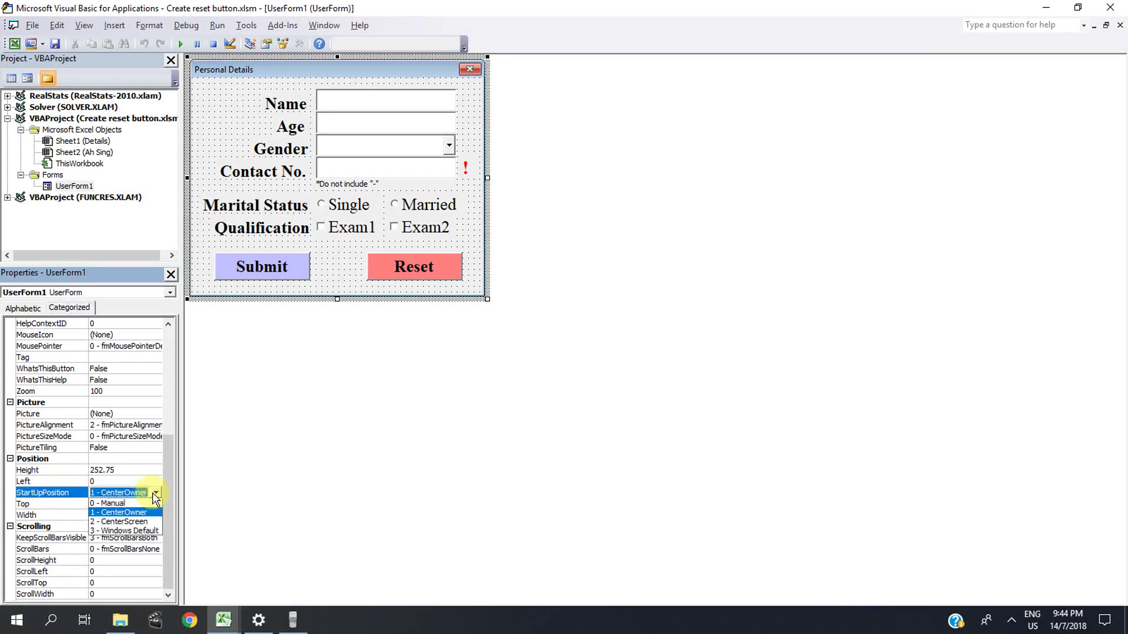
left_click(117, 504)
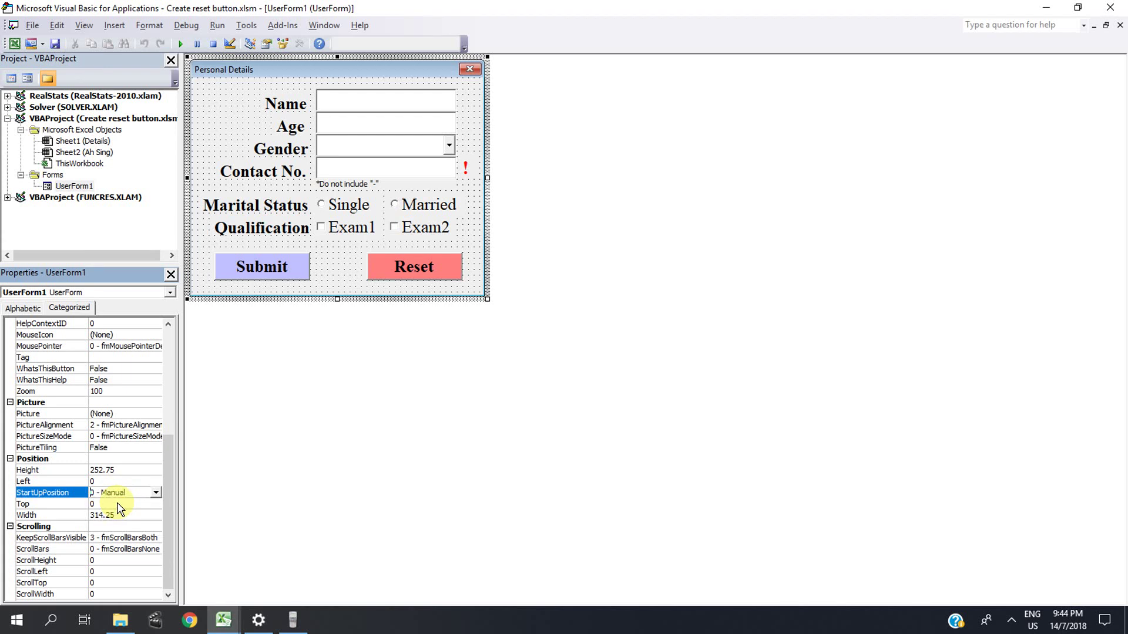
left_click(95, 482)
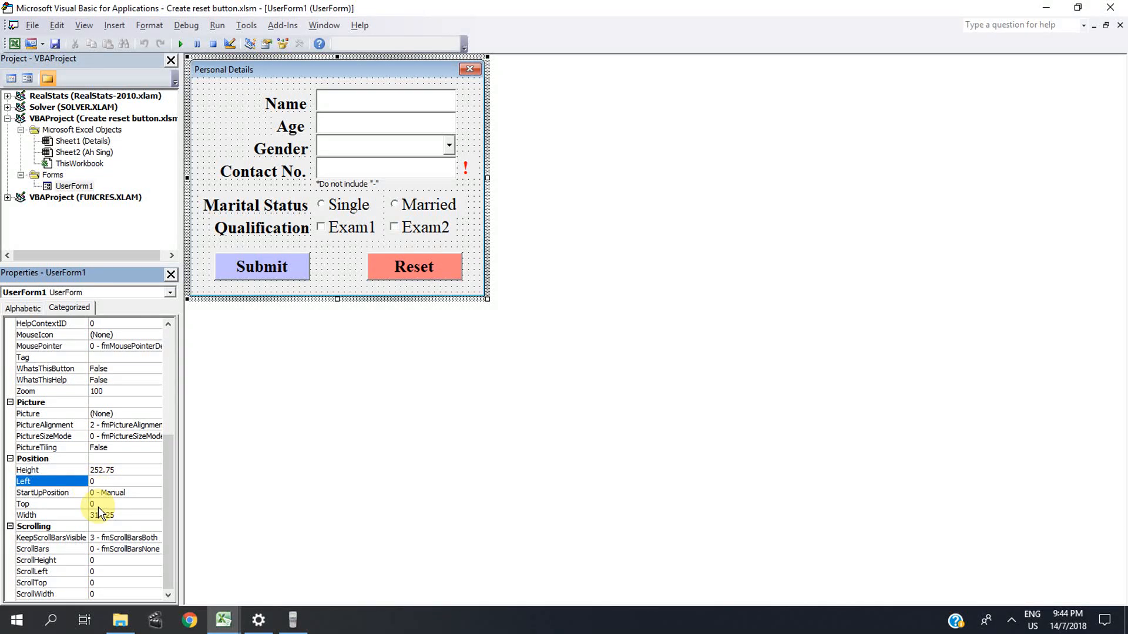
Step: Launch the Personal Details form from Excel again and drag it to the bottom-right corner
left_click(15, 45)
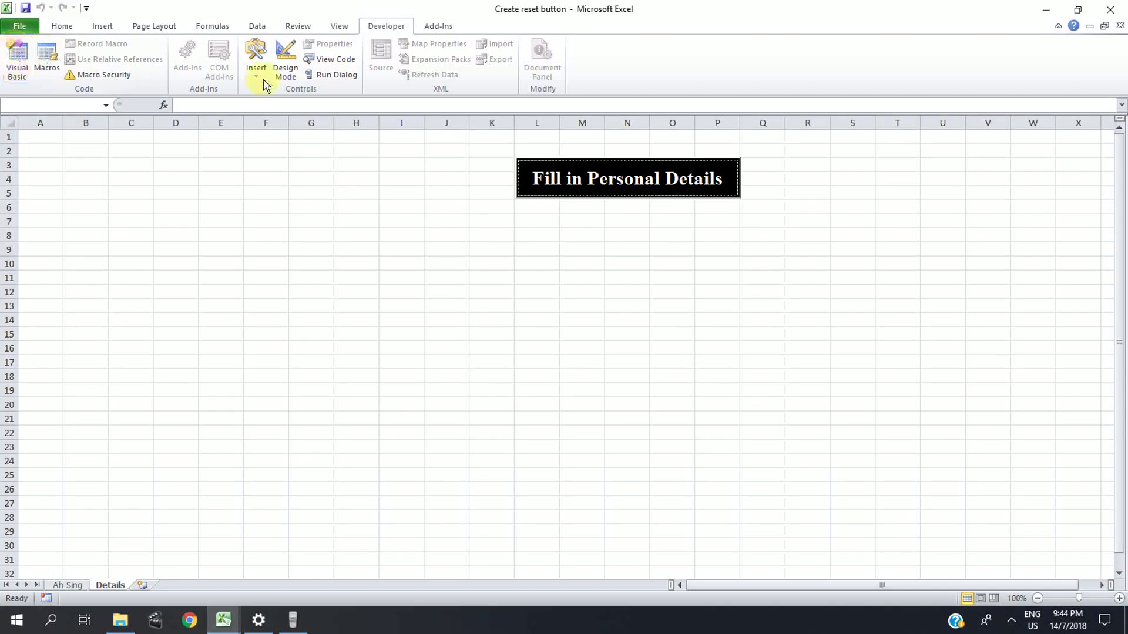
left_click(606, 183)
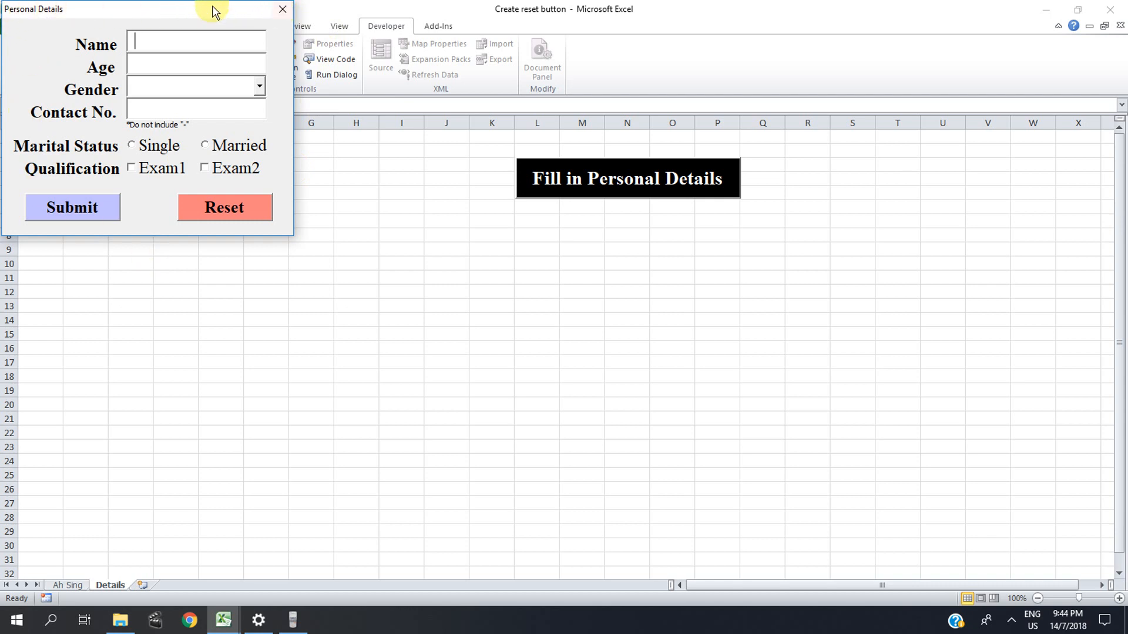
mouse_move(190, 15)
left_mouse_down()
mouse_move(251, 67)
mouse_move(1021, 384)
left_mouse_up()
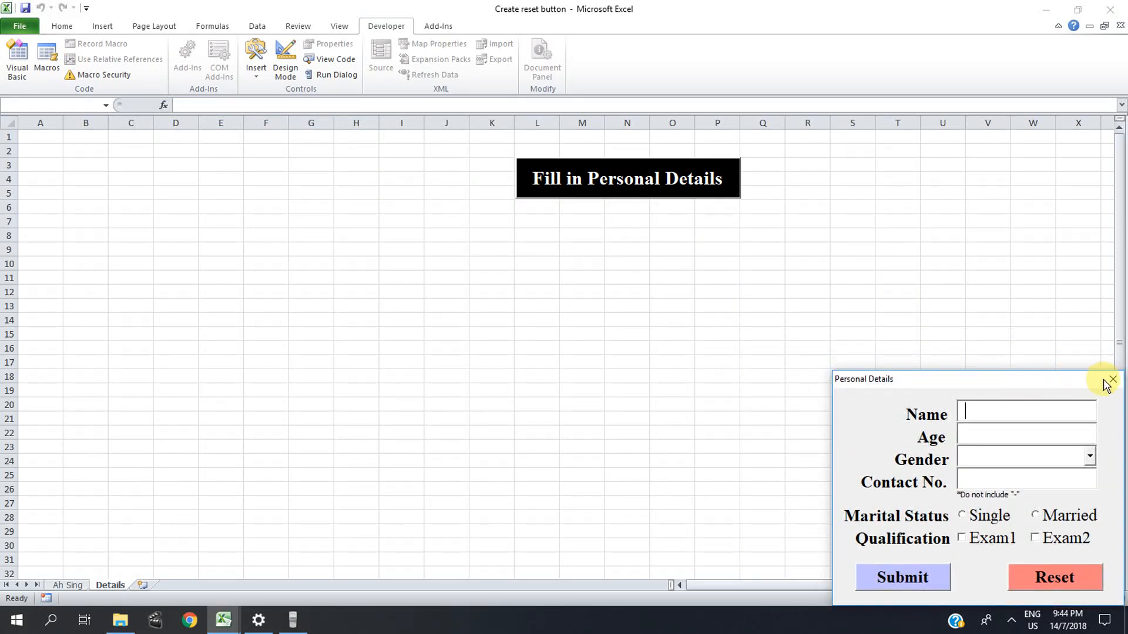
Step: Close the form and check the 1600 × 900 resolution in Windows Display settings
left_click(1109, 385)
mouse_move(259, 620)
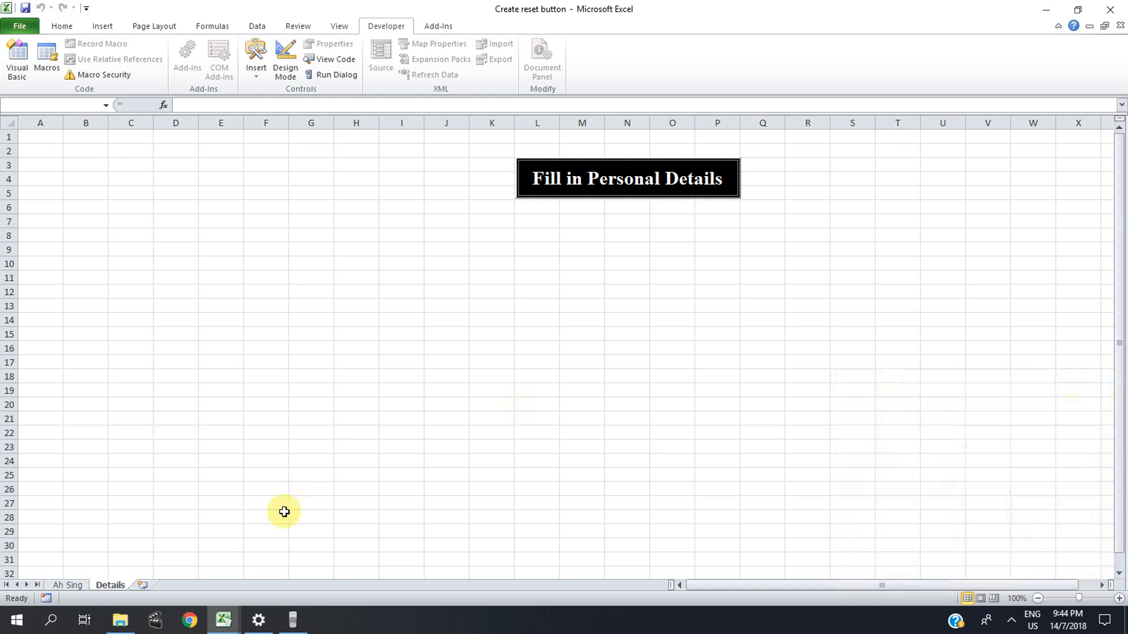
left_click(258, 620)
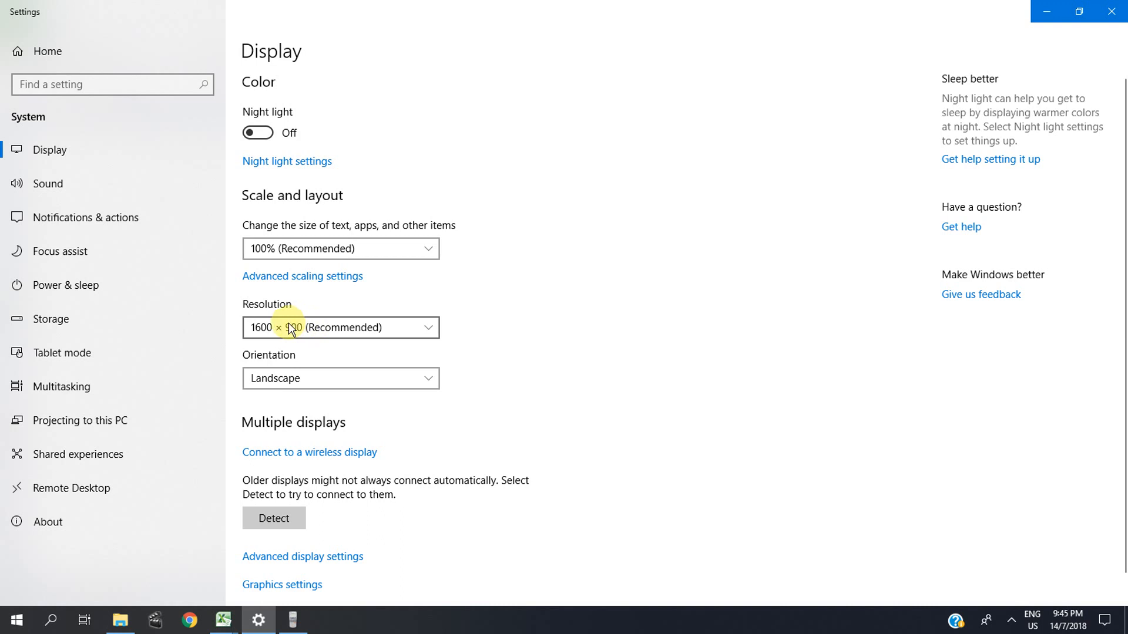
Step: Compute 1600 × 0.75 = 1200 on the calculator, then minimise it
left_click(294, 620)
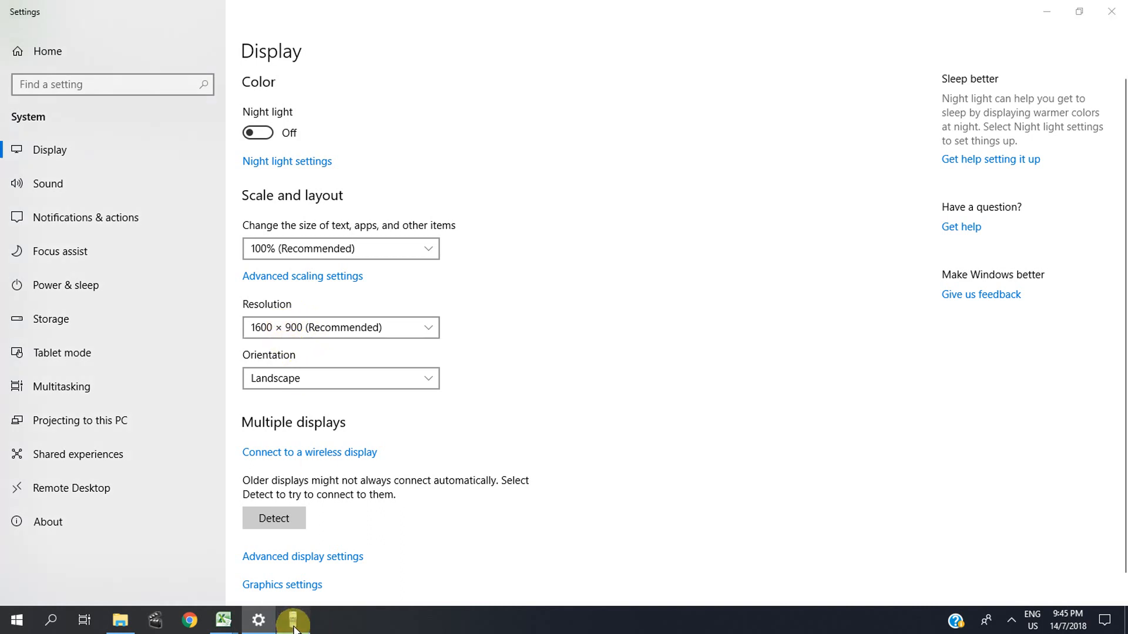
left_click(622, 461)
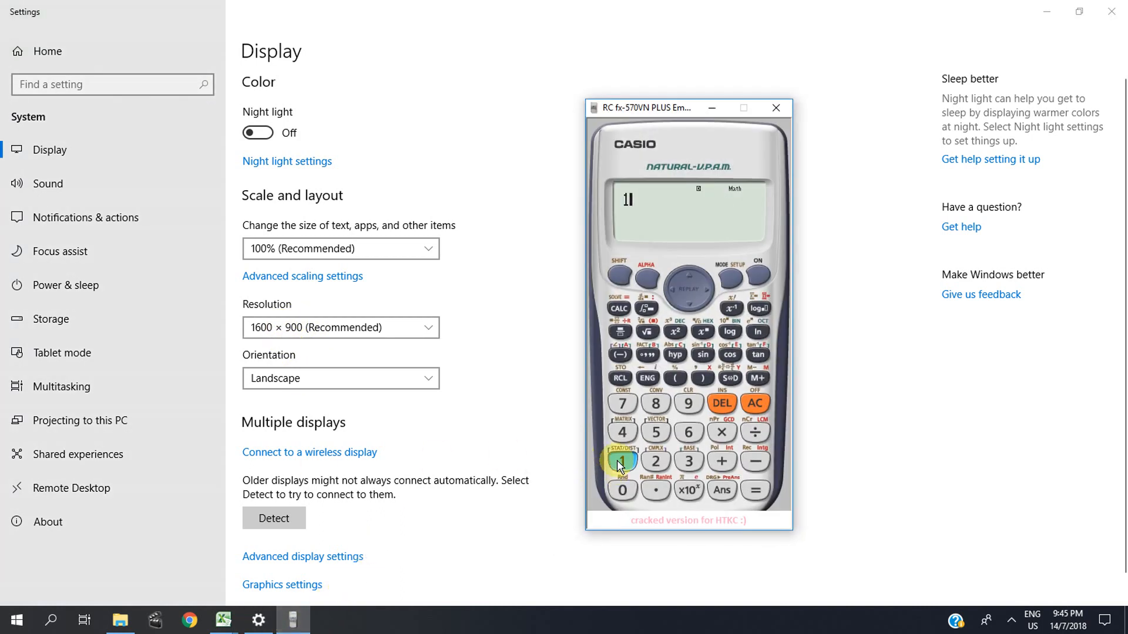
left_click(688, 433)
left_click(620, 490)
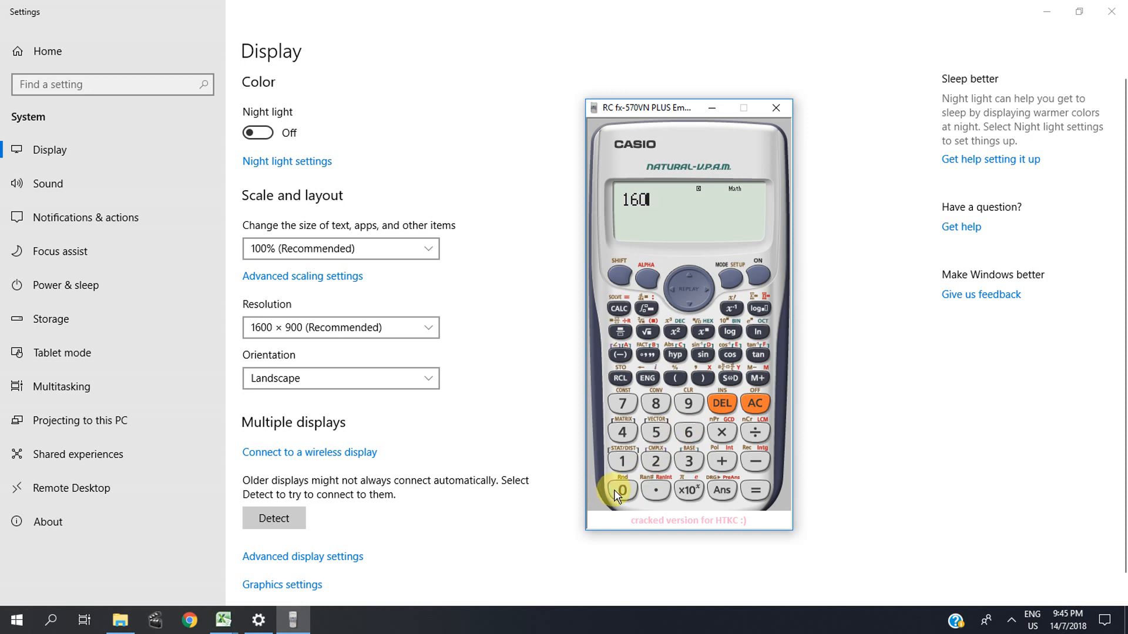
left_click(722, 433)
left_click(623, 490)
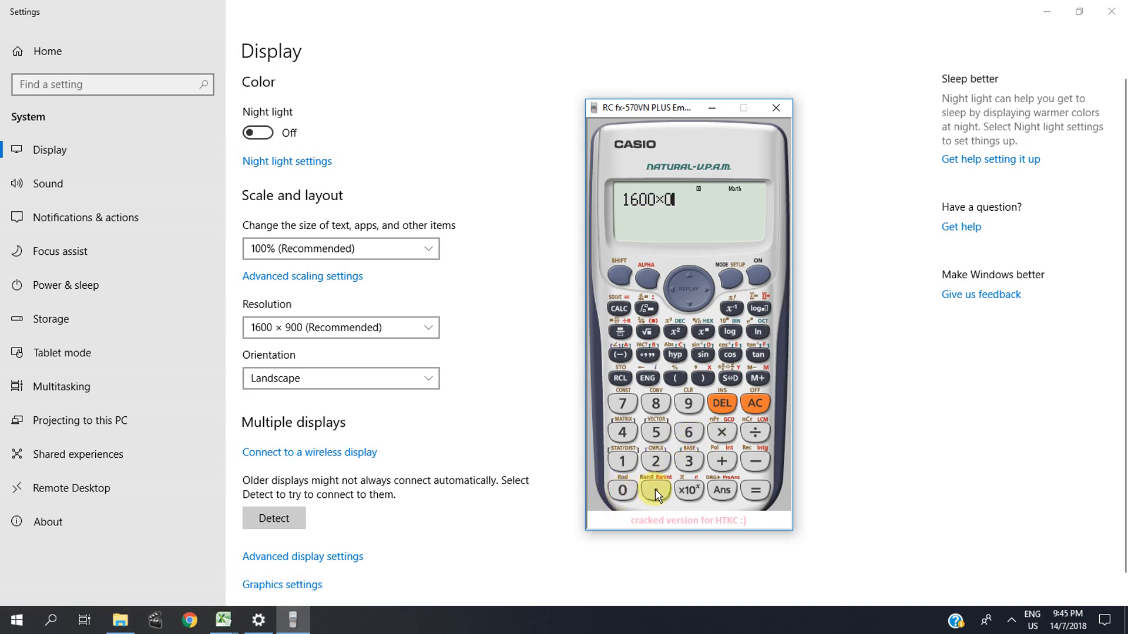
left_click(622, 404)
left_click(756, 490)
left_click(712, 109)
mouse_move(223, 620)
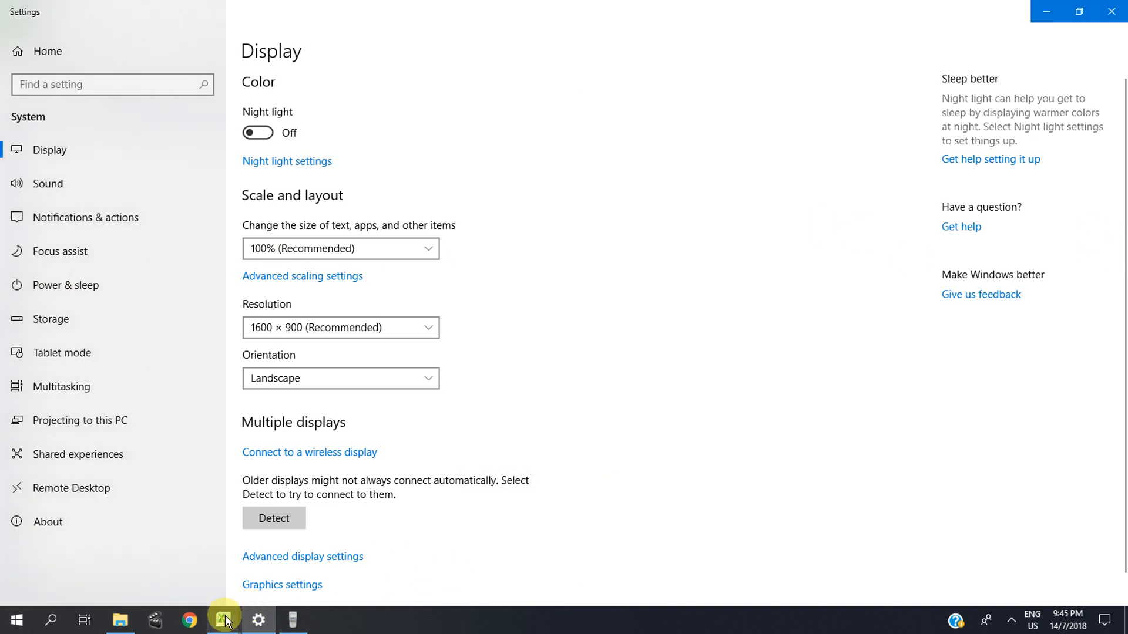
Step: Enter 1200 as UserForm1's Left value in the VBA editor
left_click(244, 552)
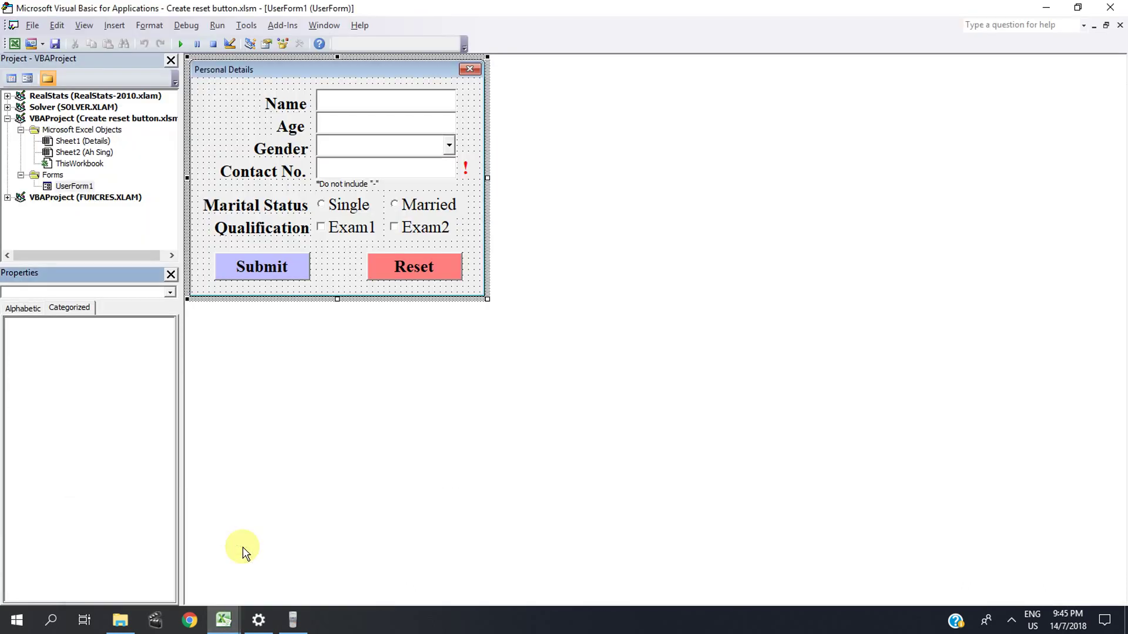
left_click(271, 68)
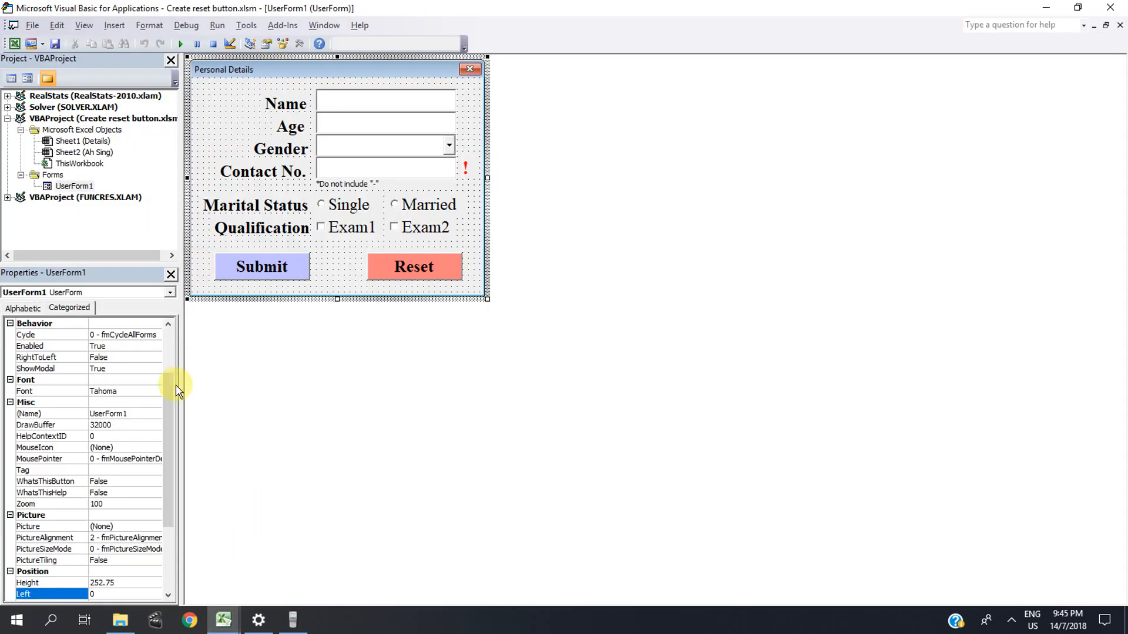
left_click_drag(176, 385, 176, 480)
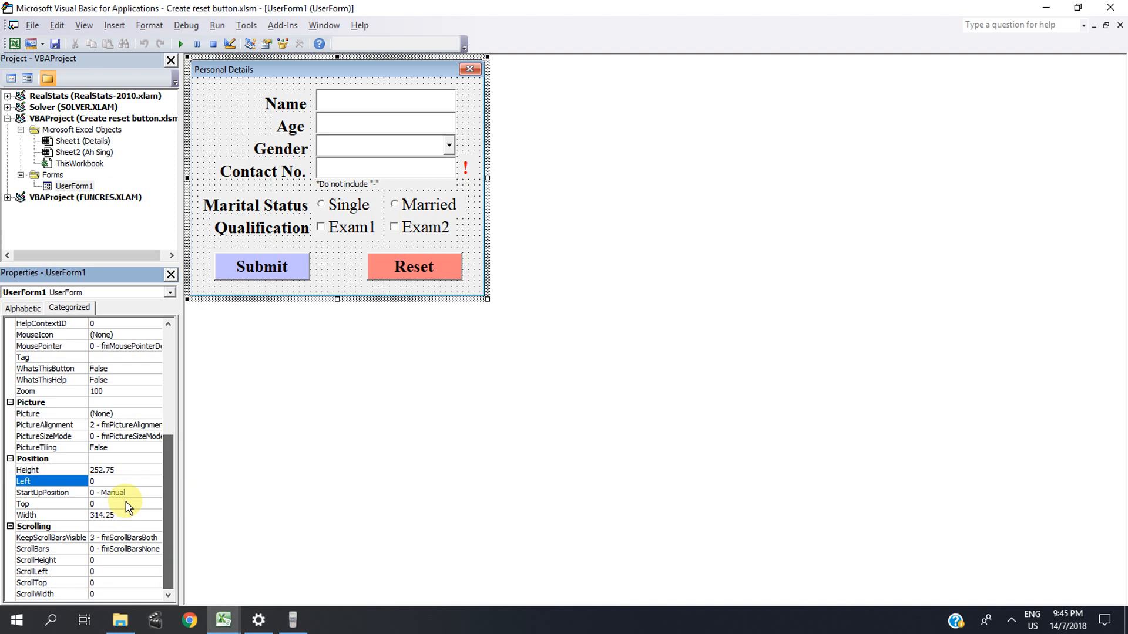
left_click(93, 481)
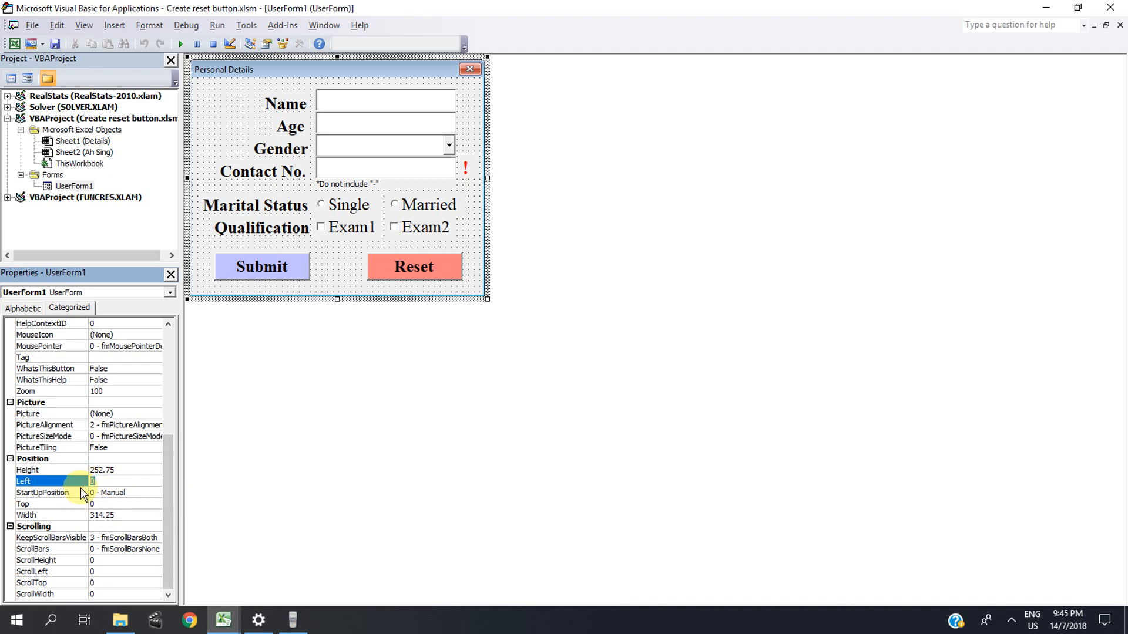
type("1200")
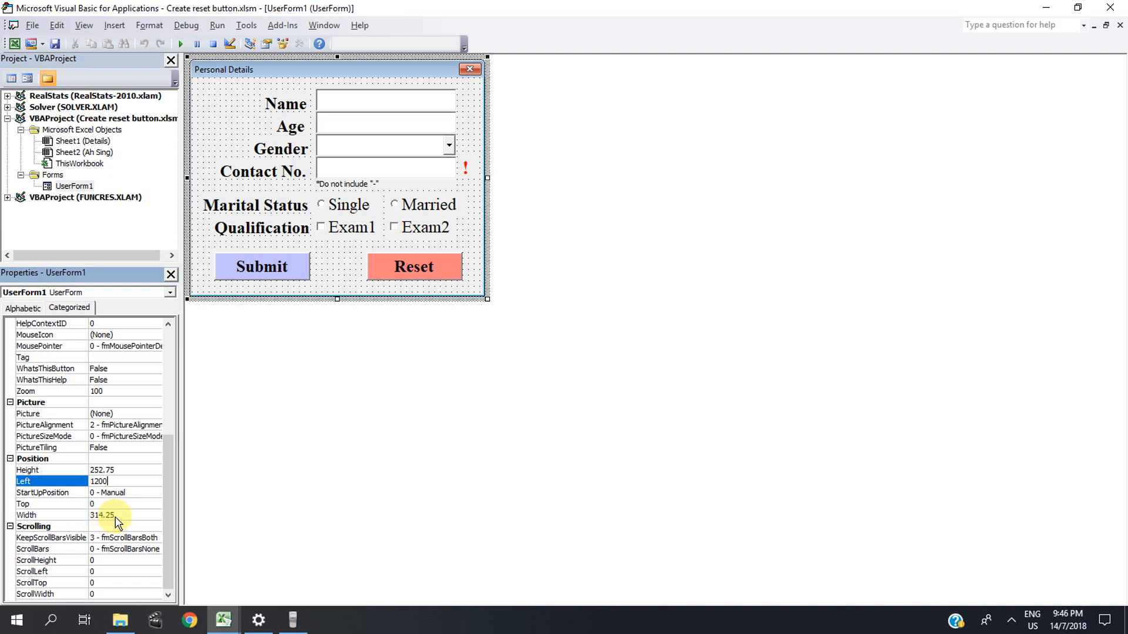
left_click(294, 620)
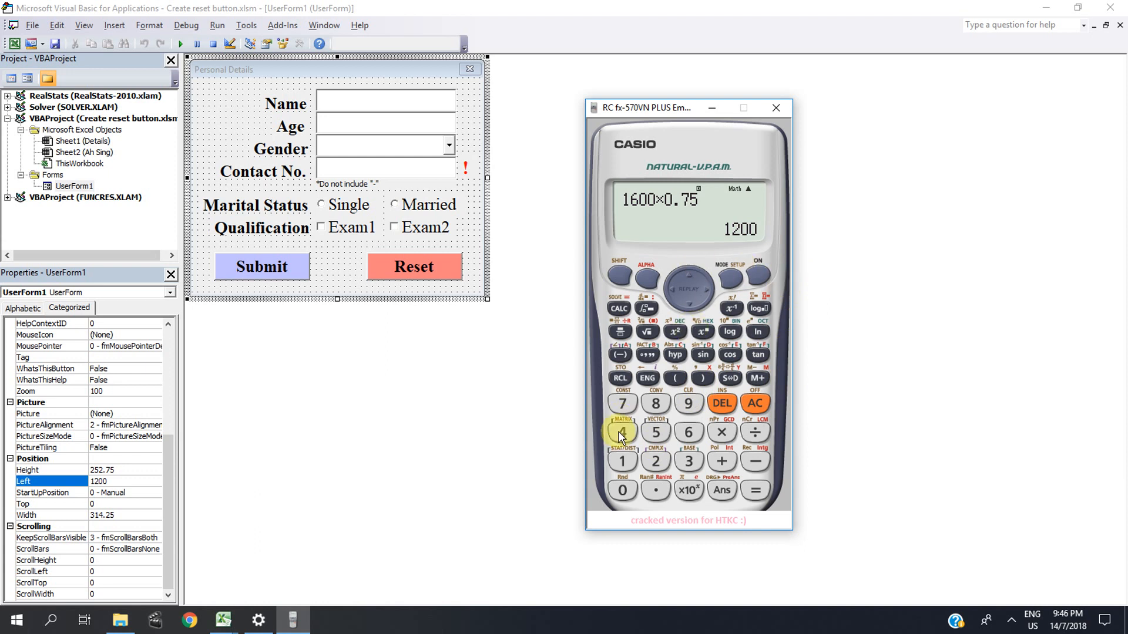
Step: Compute 1200 − 314.25 = 885.75 on the calculator and use it as the form's Left value
left_click(622, 461)
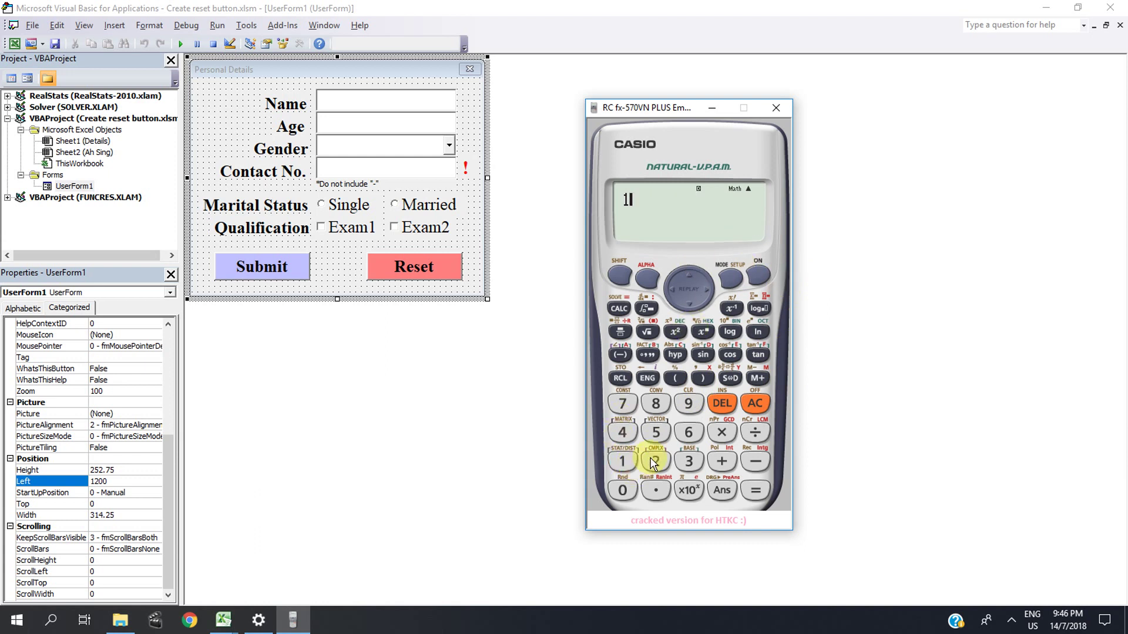
left_click(622, 491)
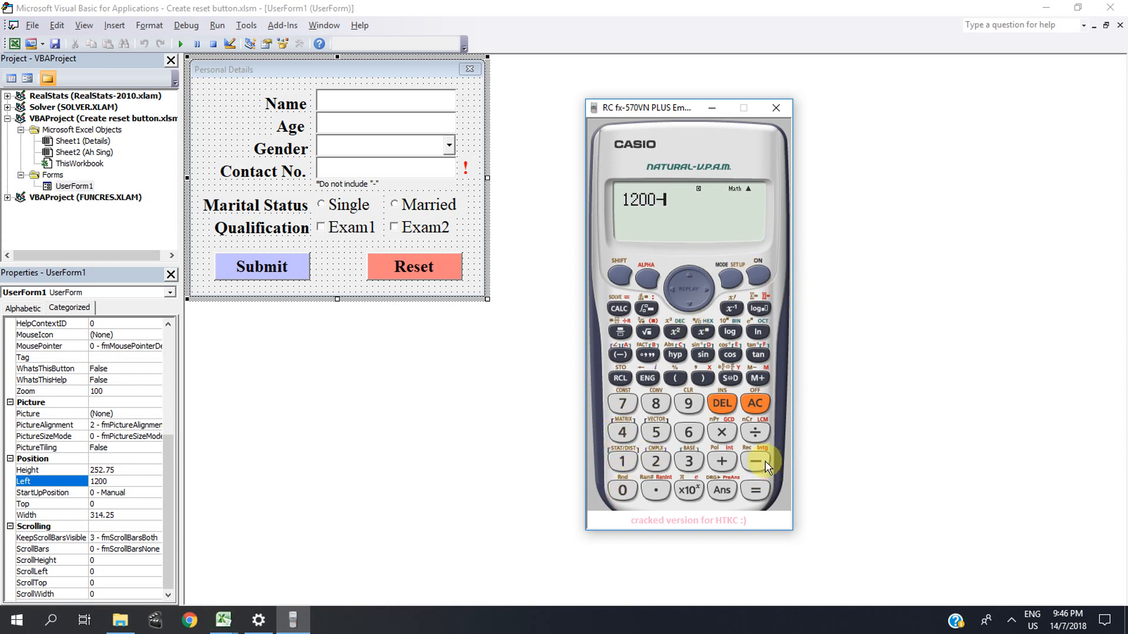
left_click(687, 462)
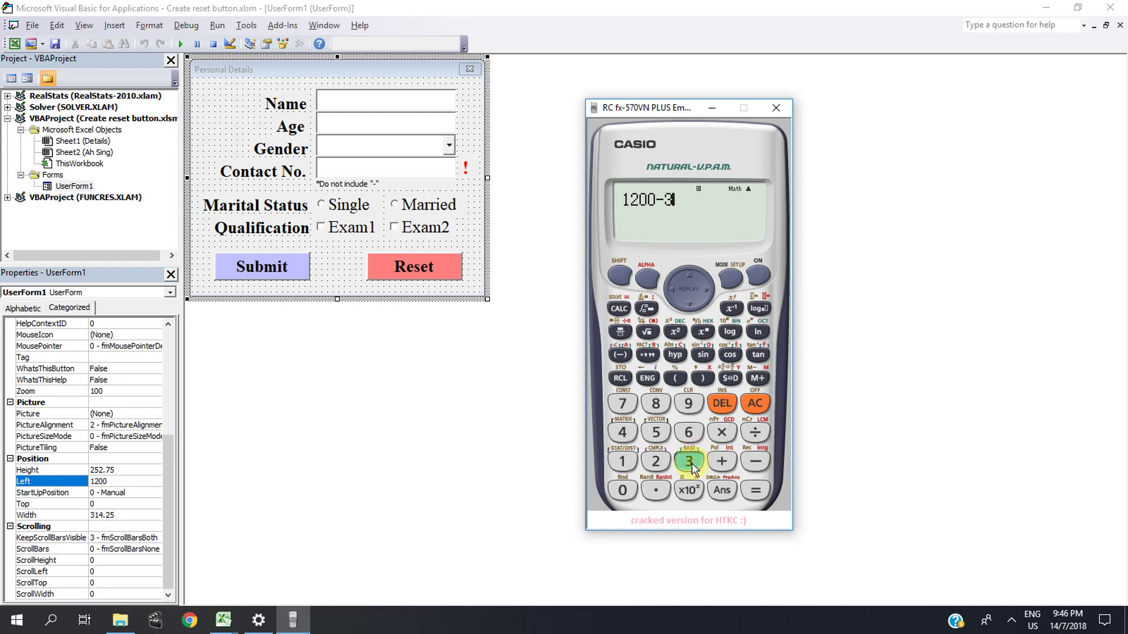
left_click(622, 463)
left_click(622, 433)
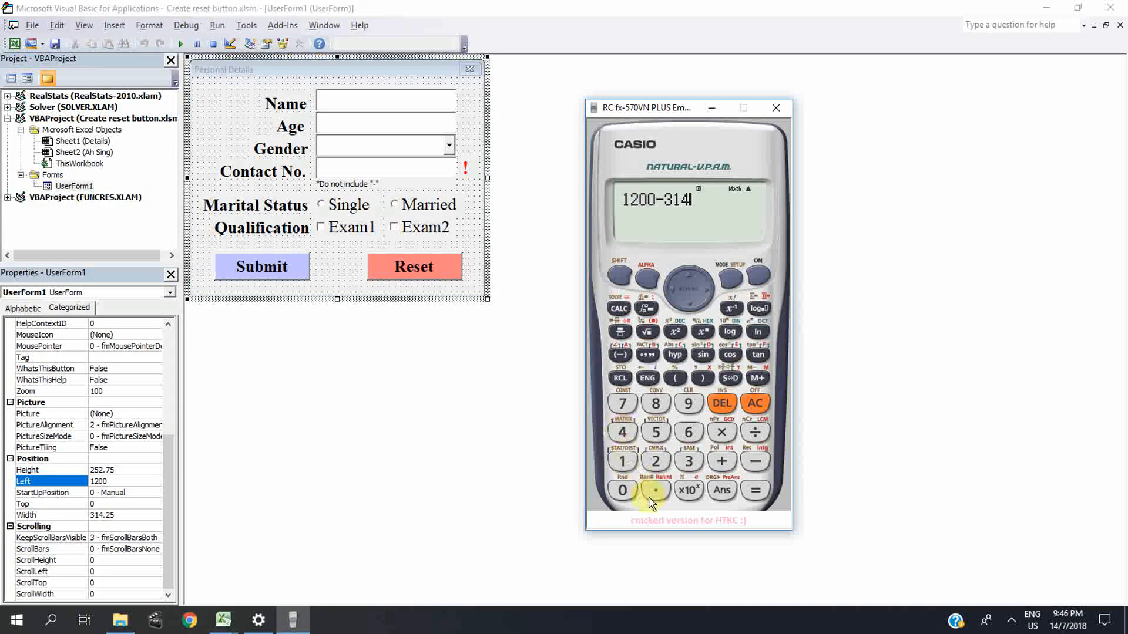
left_click(655, 461)
left_click(655, 433)
left_click(755, 491)
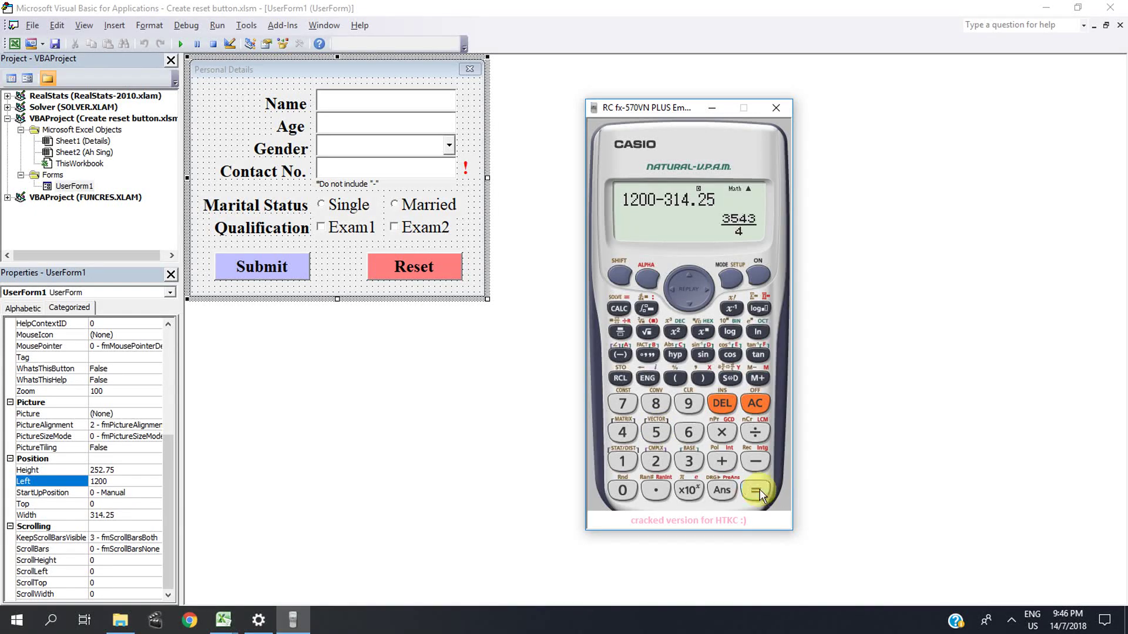
left_click(730, 378)
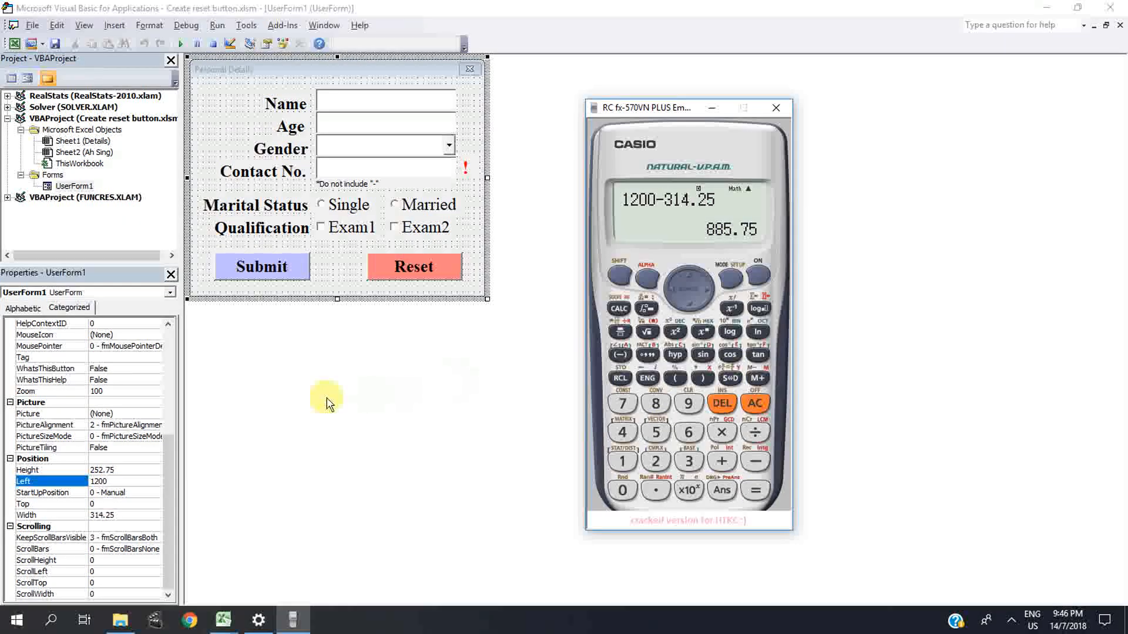
left_click(114, 481)
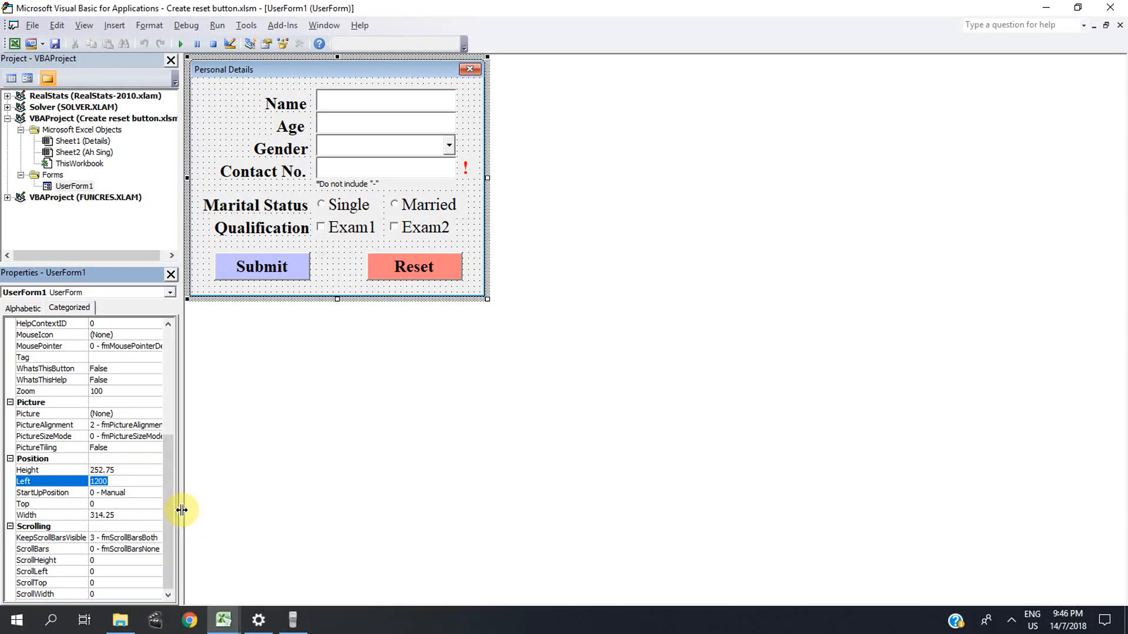
type("885.75")
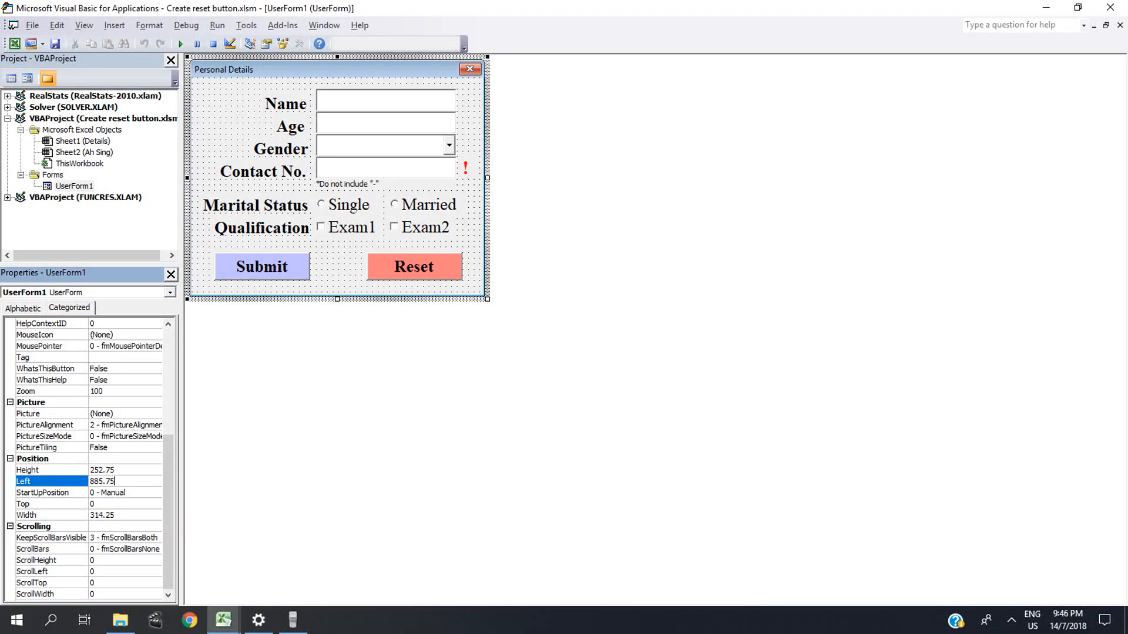
Step: Test the form from Excel, seeing it open at the top-right edge, then close it
left_click(14, 42)
left_click(627, 187)
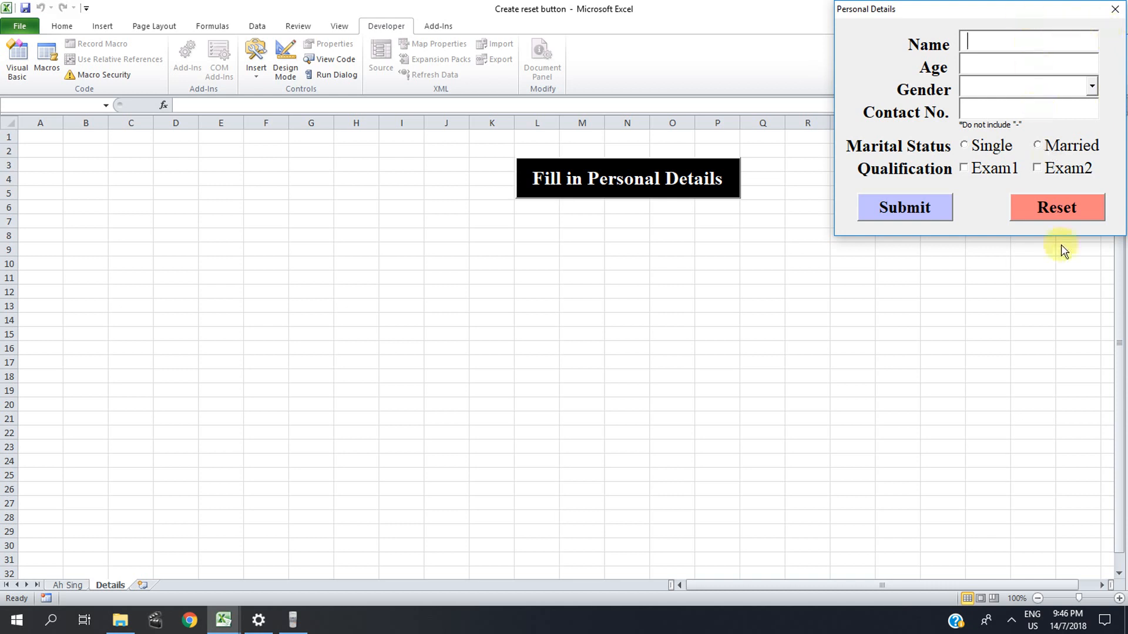
left_click(1114, 17)
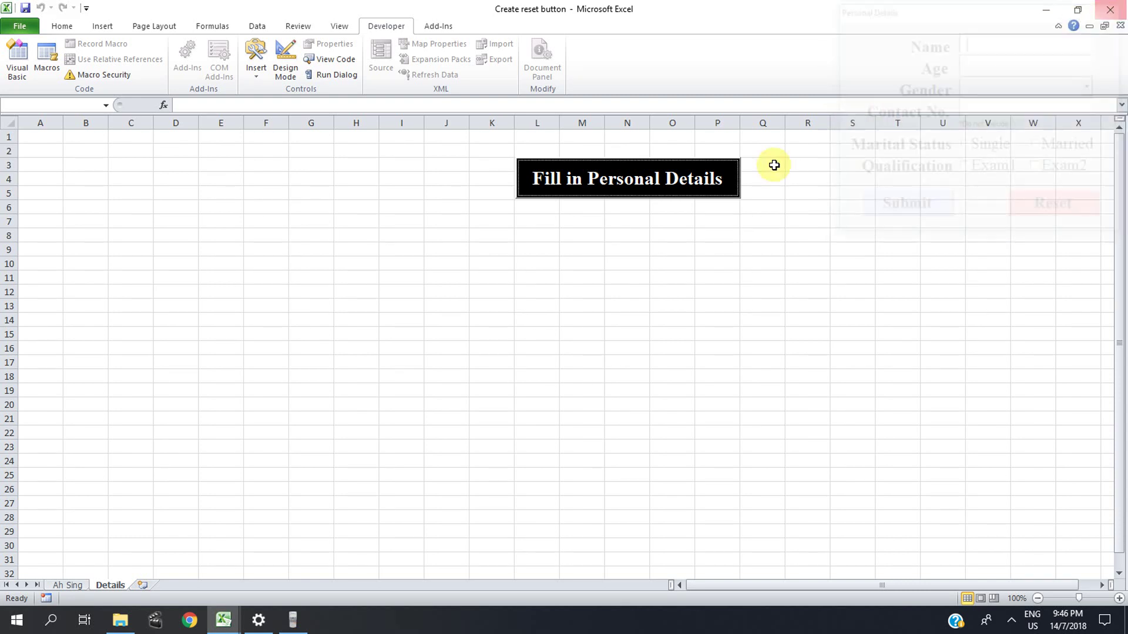
Step: Check the resolution, compute 900 × 0.75 = 675 on the calculator, and return to the VBA editor
left_click(261, 620)
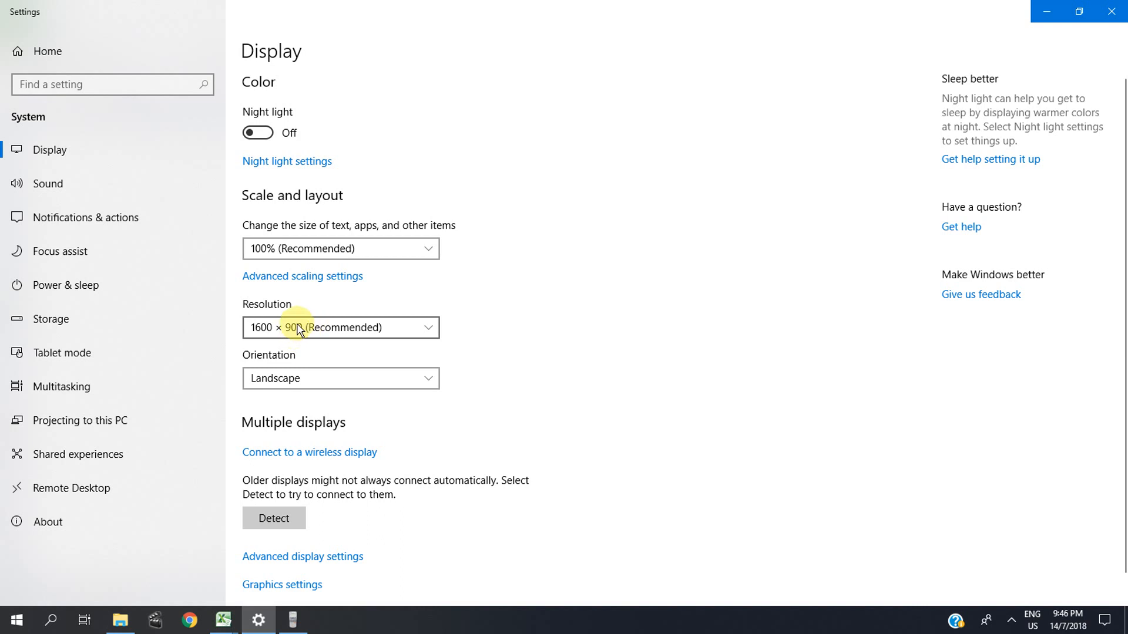
left_click(292, 619)
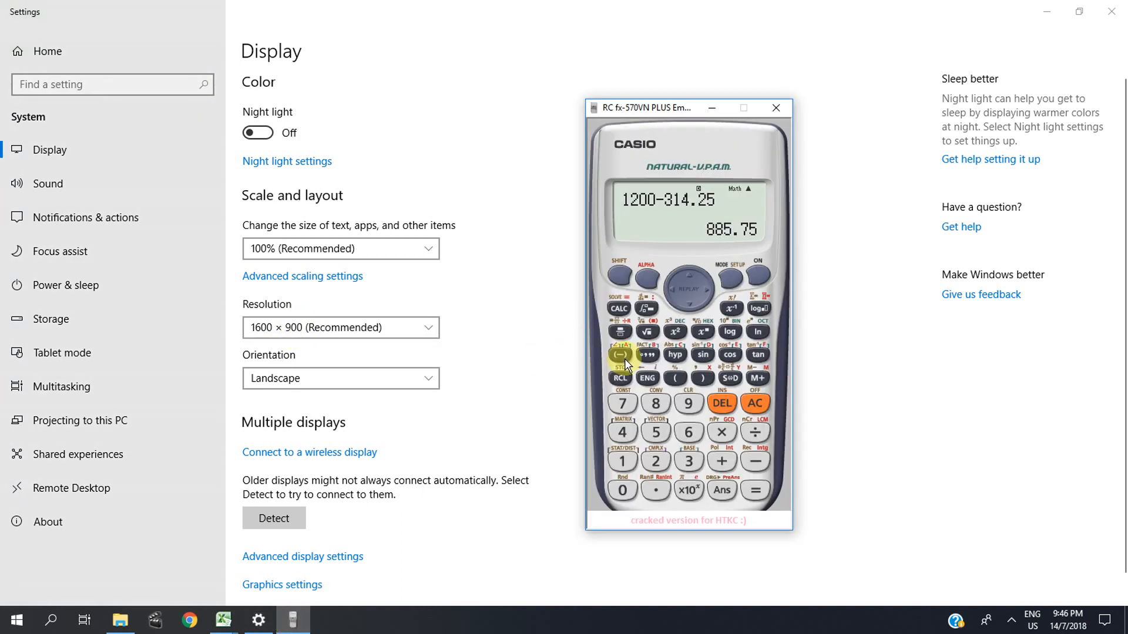
left_click(688, 403)
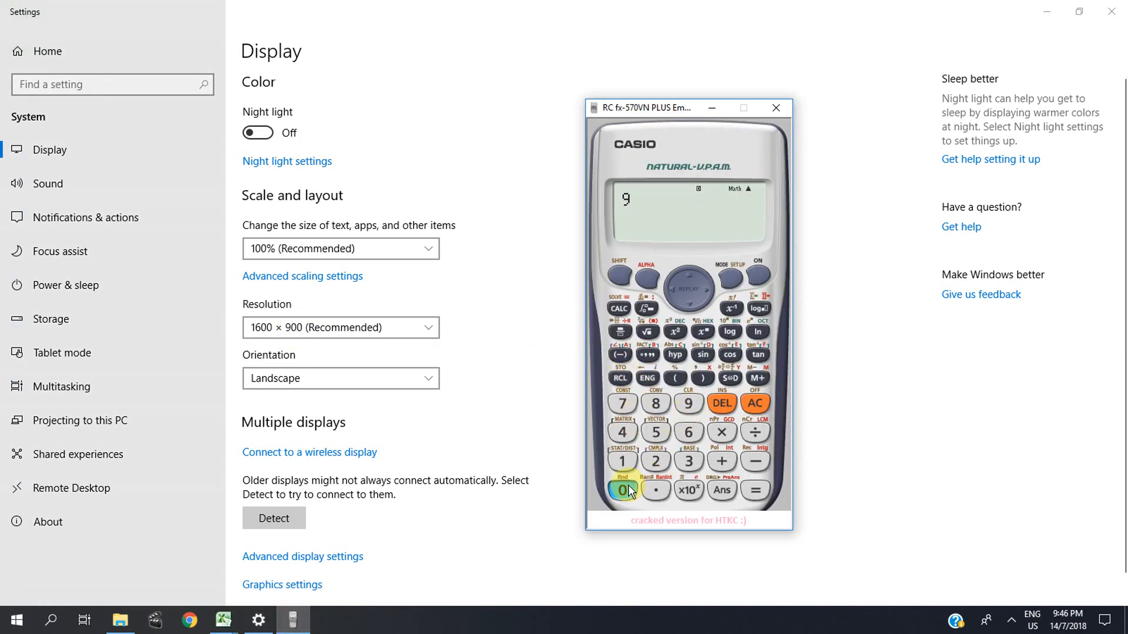
left_click(623, 490)
left_click(622, 490)
left_click(721, 431)
left_click(622, 490)
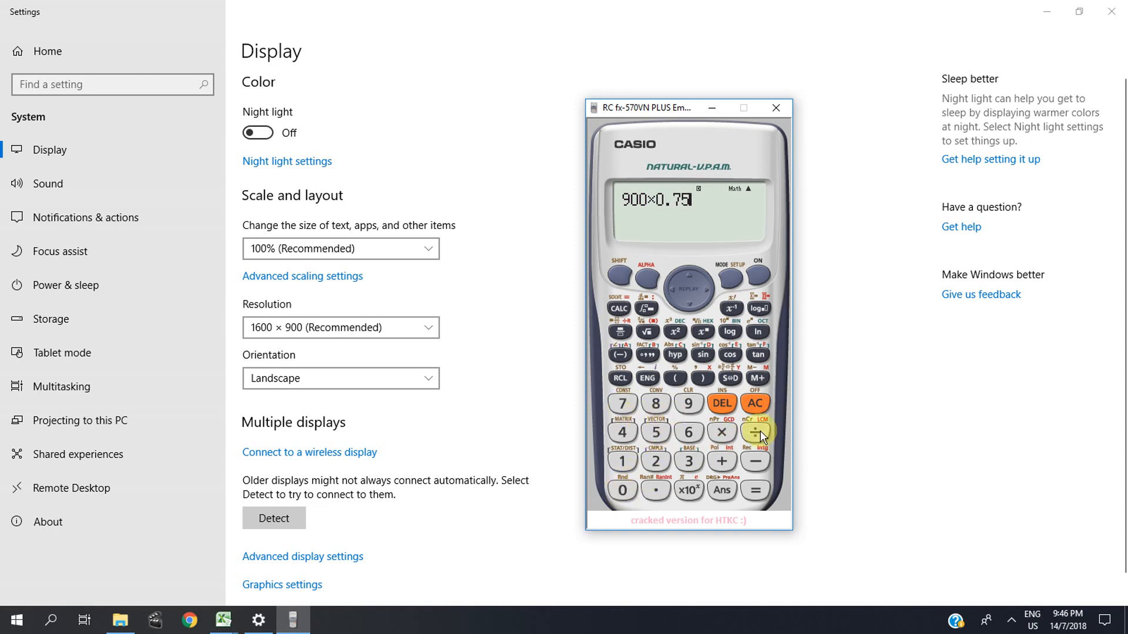
left_click(754, 490)
left_click(219, 621)
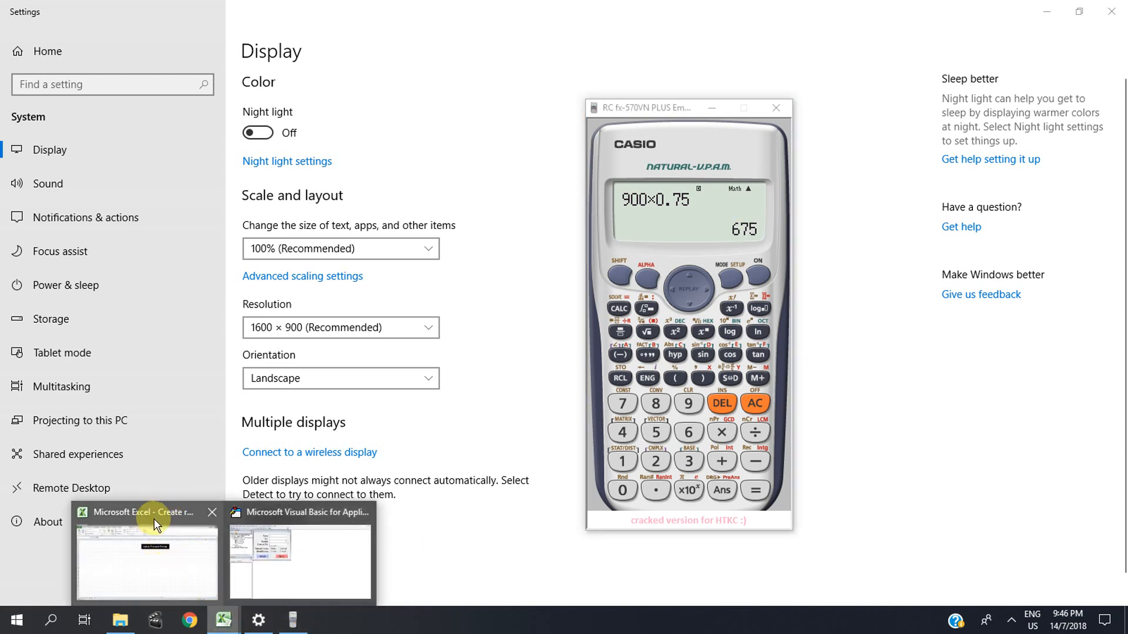
left_click(265, 511)
Step: Compute 675 − 252.75 = 422.25 on the calculator for the form's Top position
left_click(255, 70)
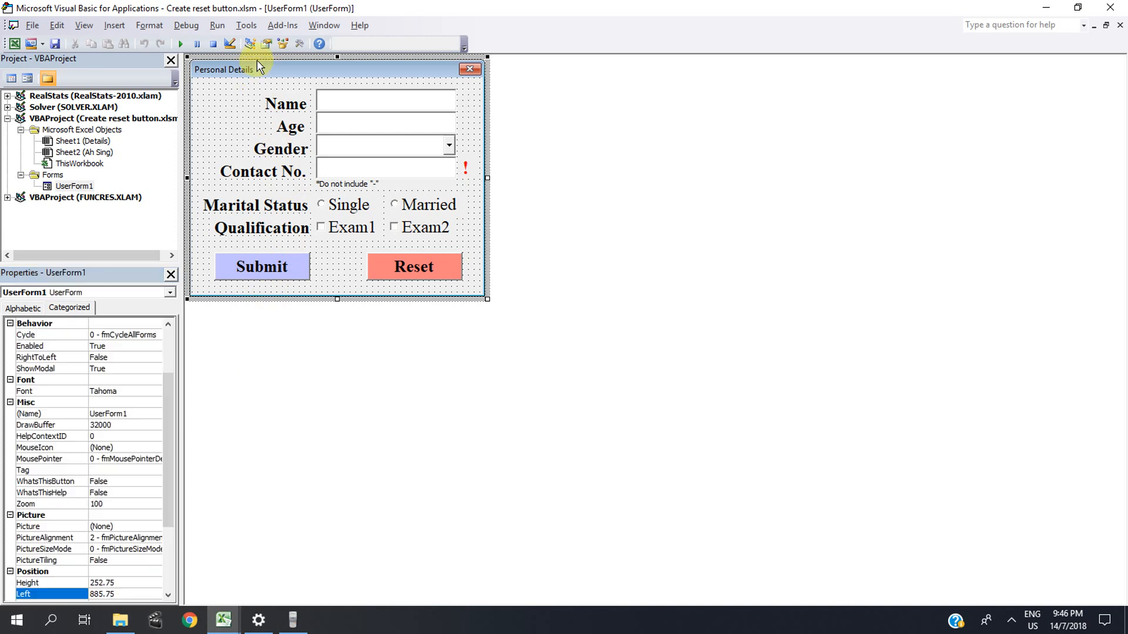
scroll(168, 520, "down", 5)
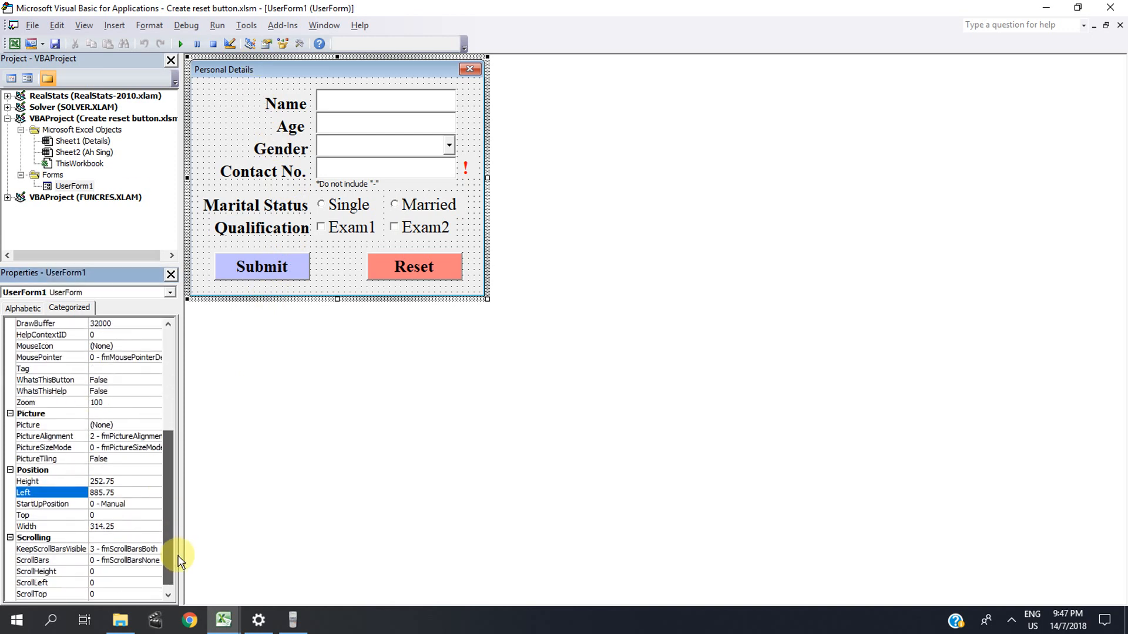
scroll(146, 546, "down", 3)
left_click(96, 503)
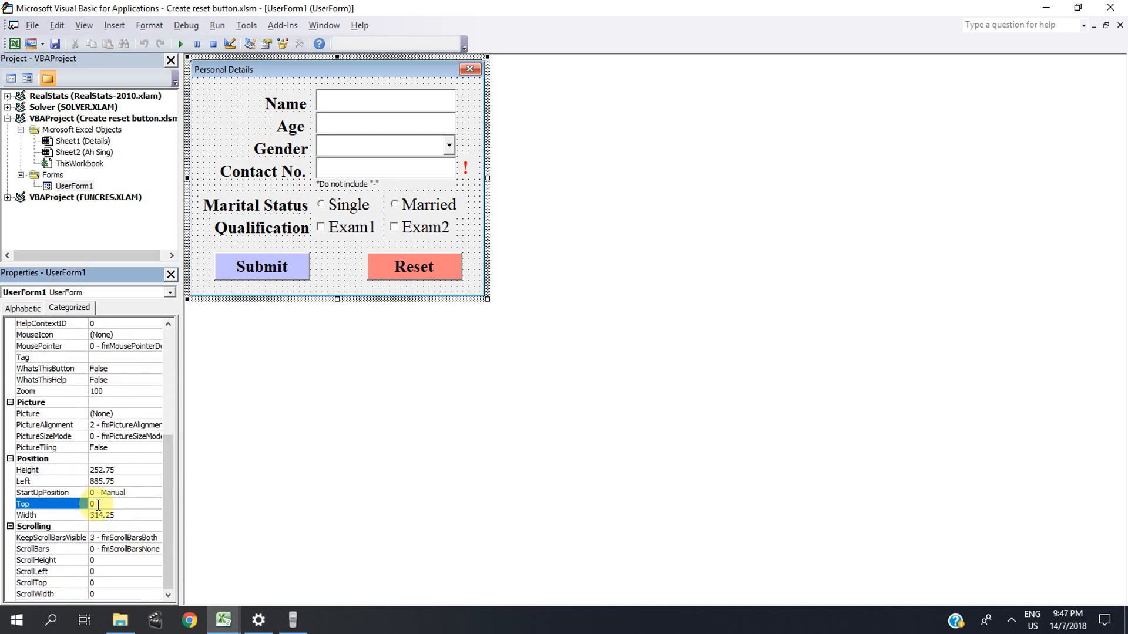
type("675")
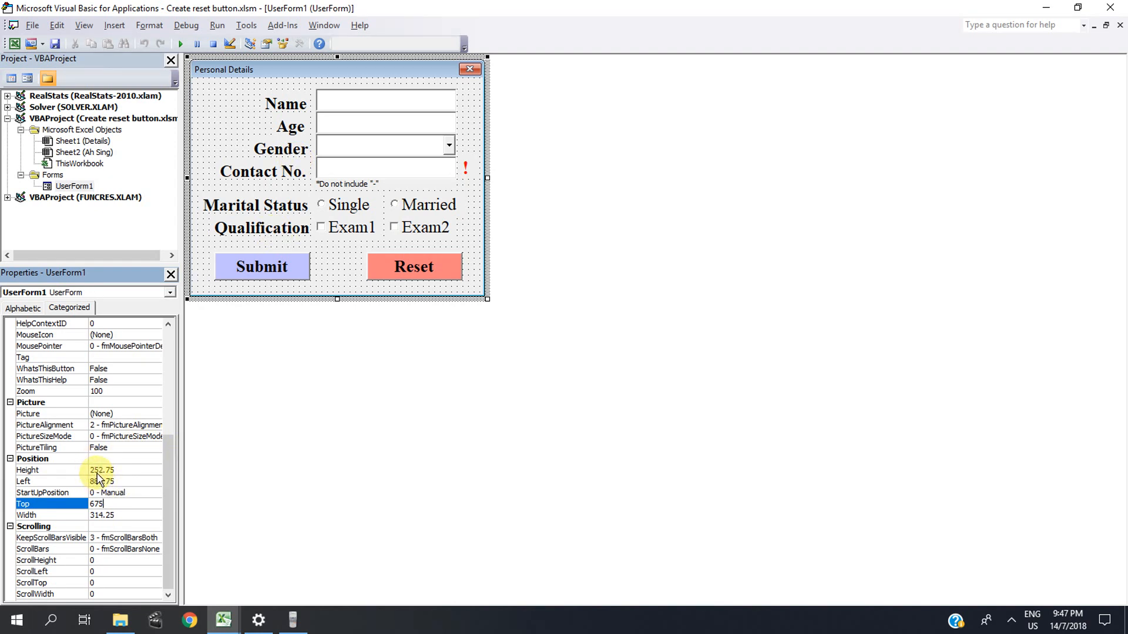
left_click(289, 619)
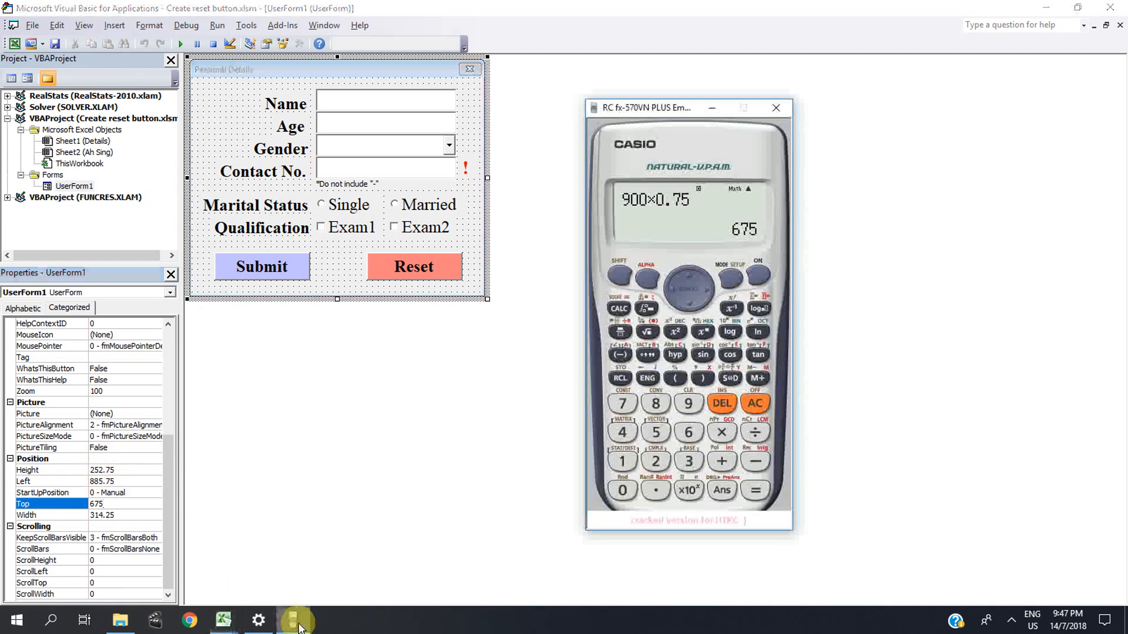
left_click(688, 432)
left_click(623, 403)
left_click(655, 433)
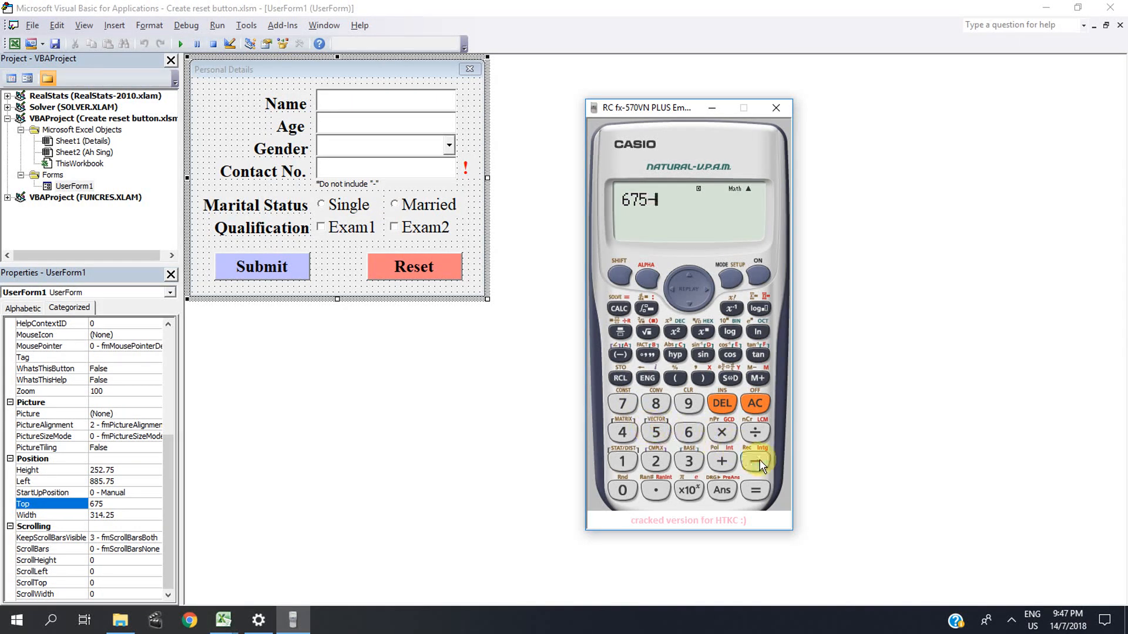
left_click(656, 432)
left_click(656, 461)
left_click(656, 490)
left_click(623, 403)
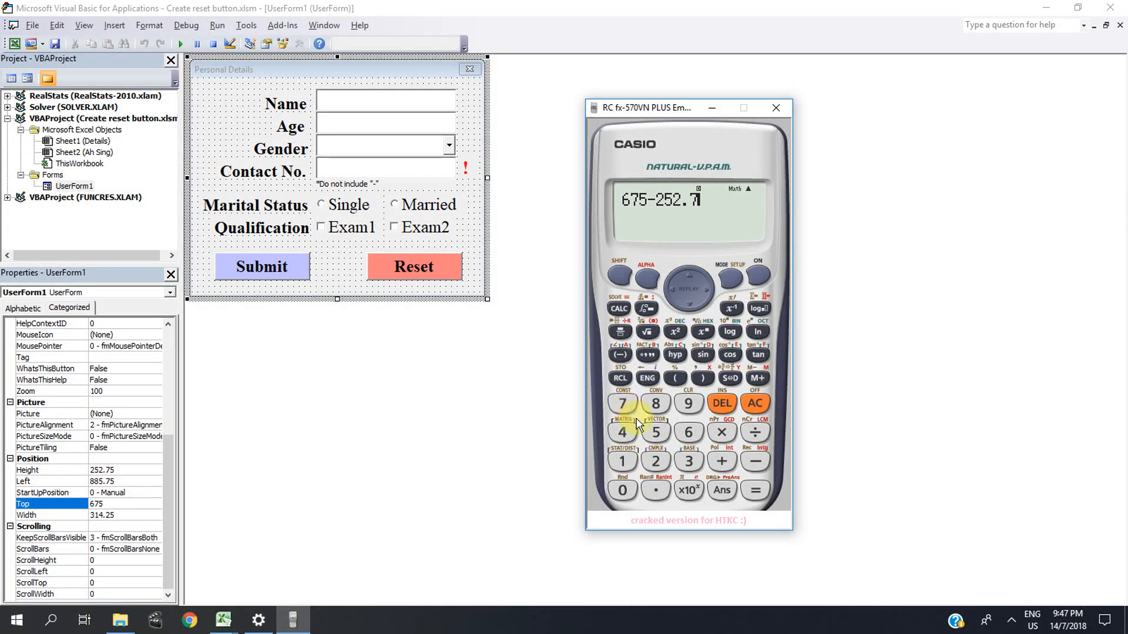
left_click(655, 432)
left_click(756, 491)
left_click(728, 377)
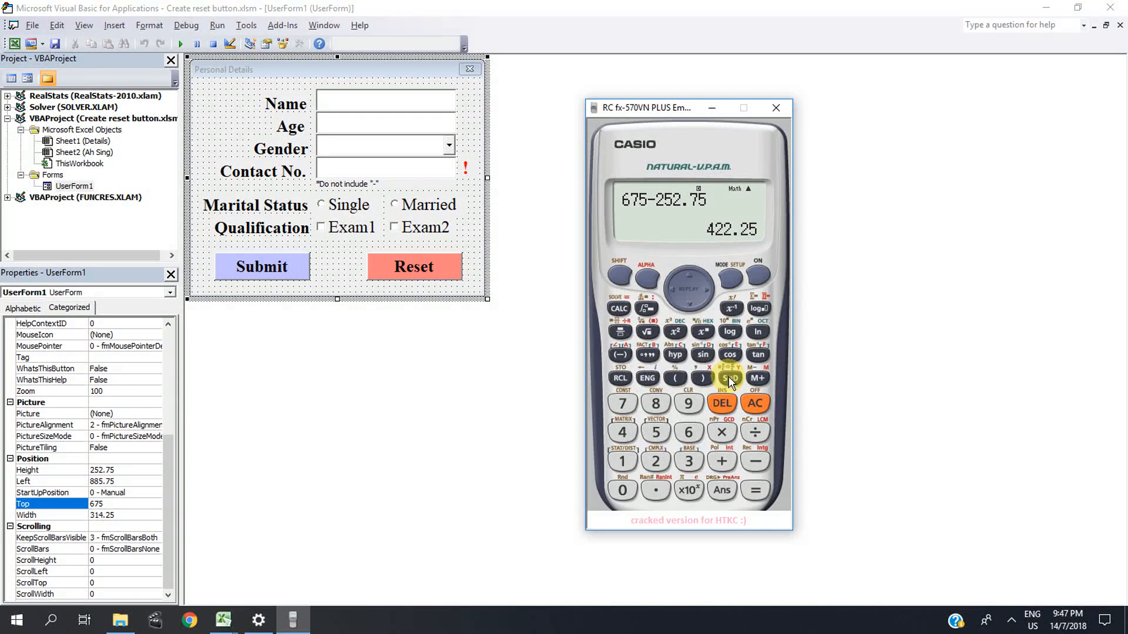
Step: Enter 422.25 as UserForm1's Top value and return to Excel
left_click(113, 504)
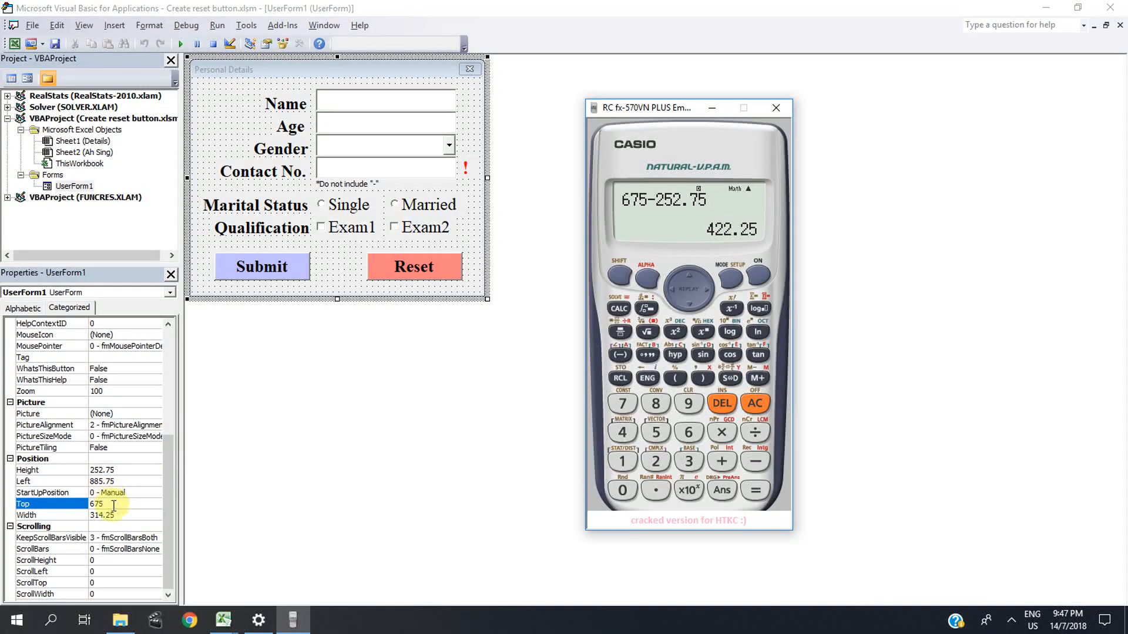
double_click(113, 504)
type("4")
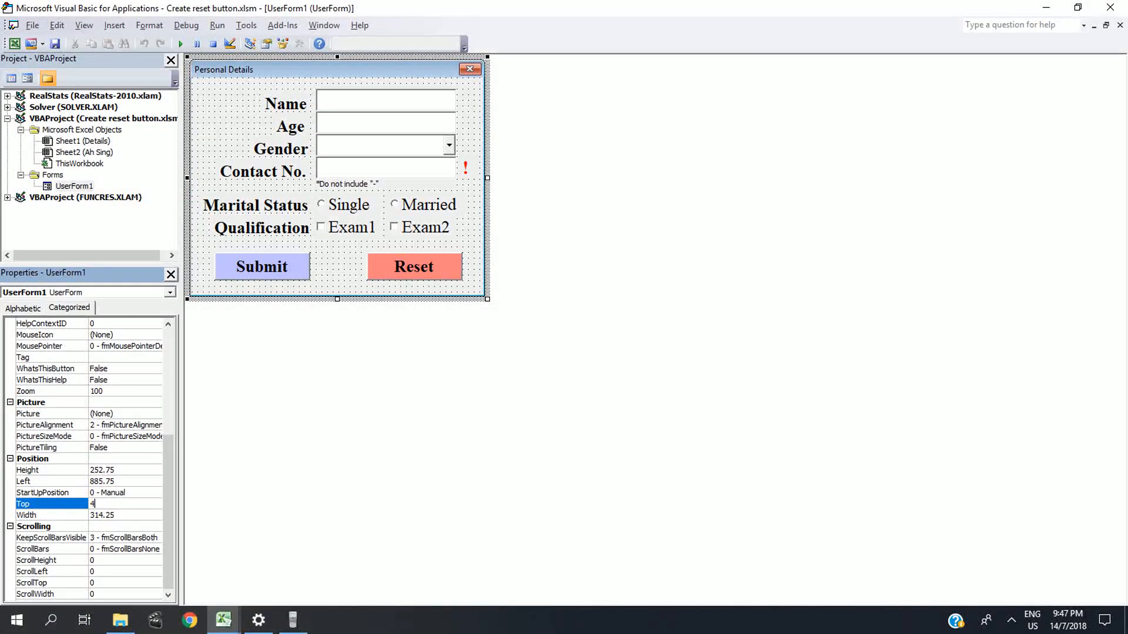
type("22.25")
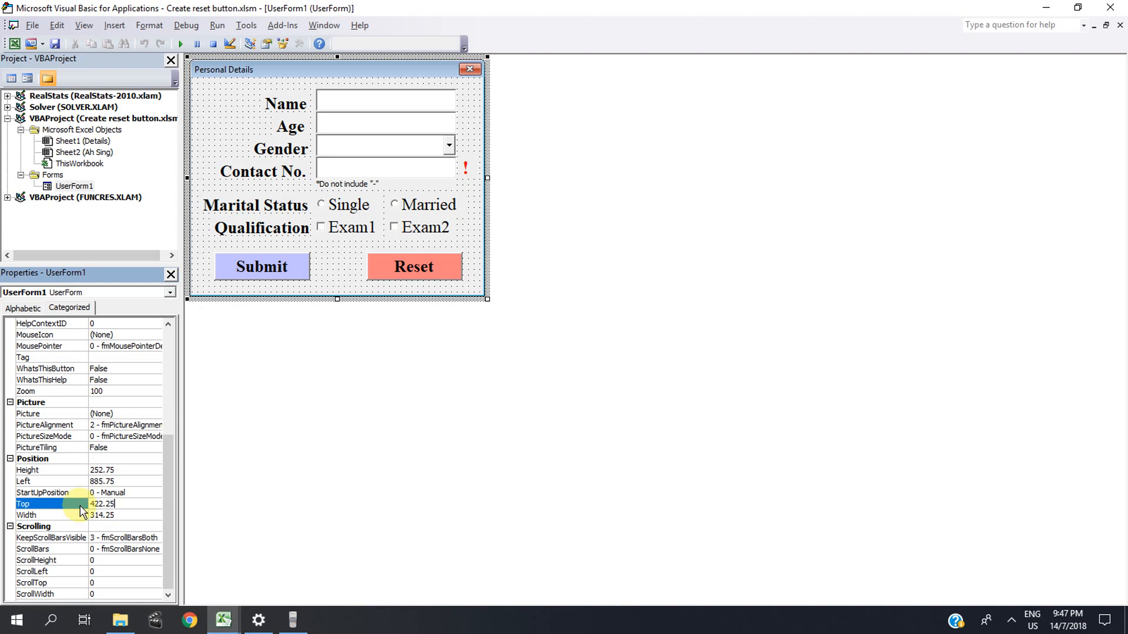
left_click(15, 45)
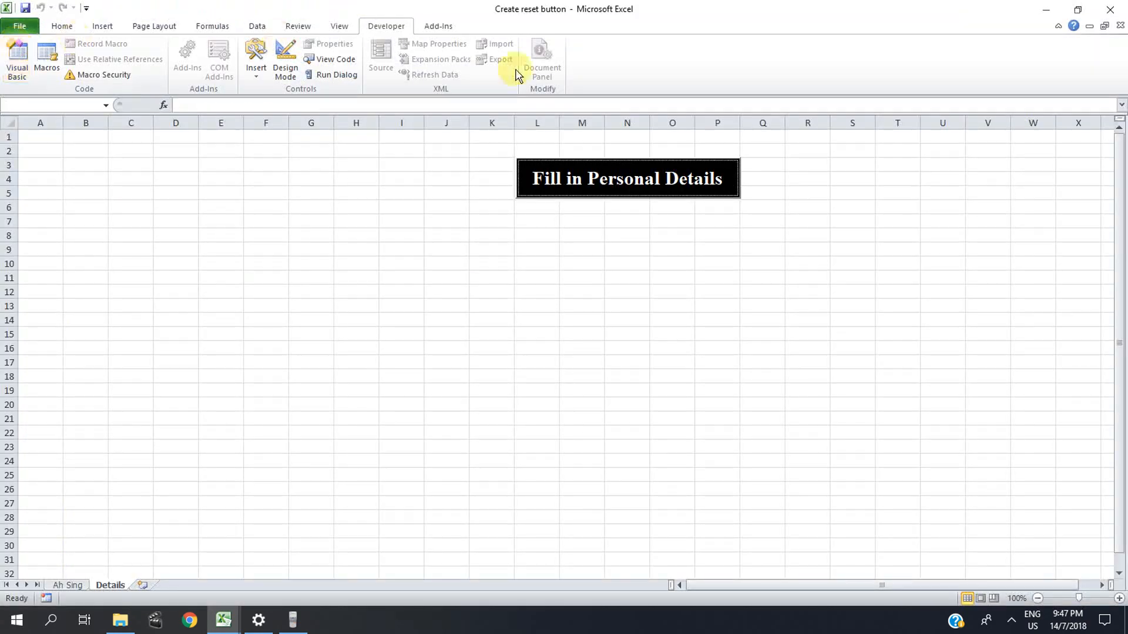
Step: Test-run the Personal Details form, drag it up to reveal its cut-off bottom, then close it
left_click(617, 180)
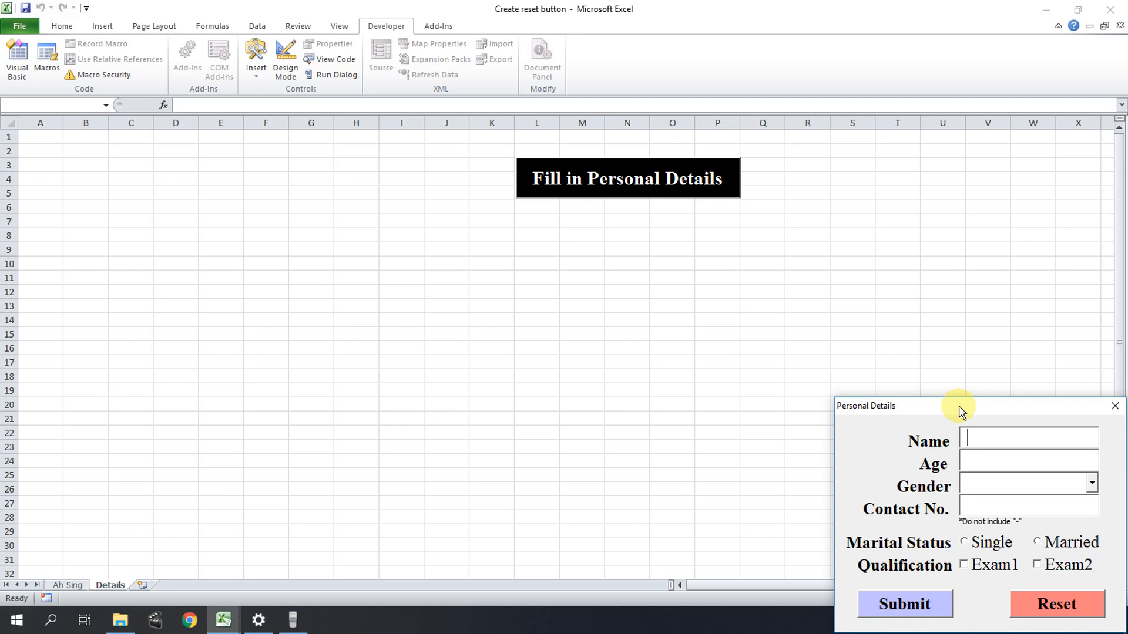
left_click_drag(960, 411, 960, 382)
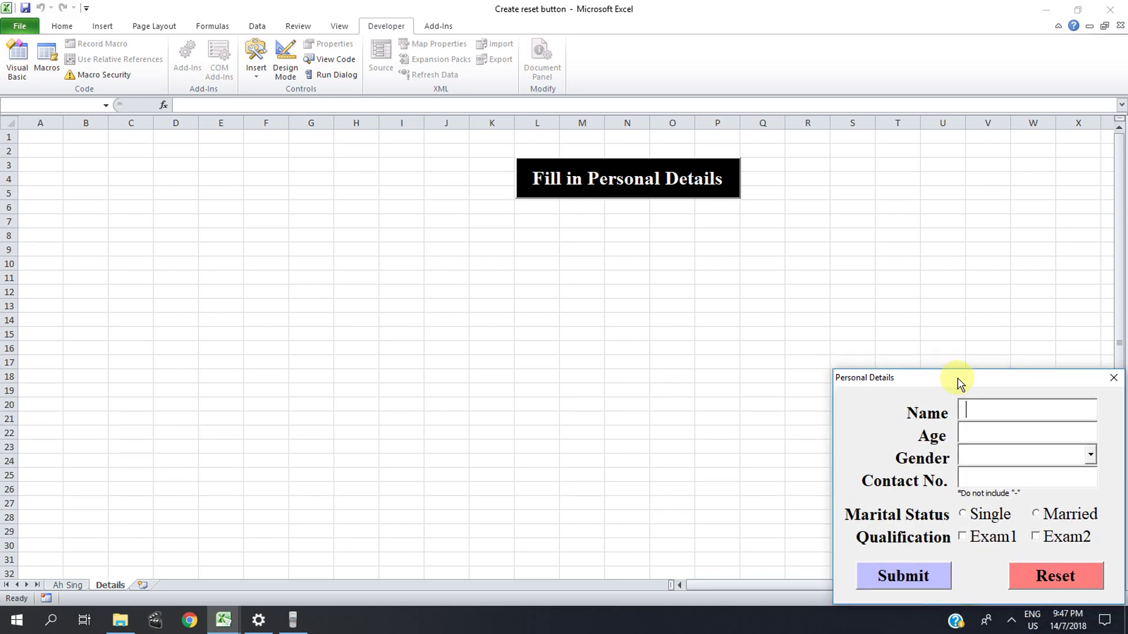
left_click(1112, 381)
Step: Select UserForm1 in the VBA editor and focus its Properties list
left_click(16, 59)
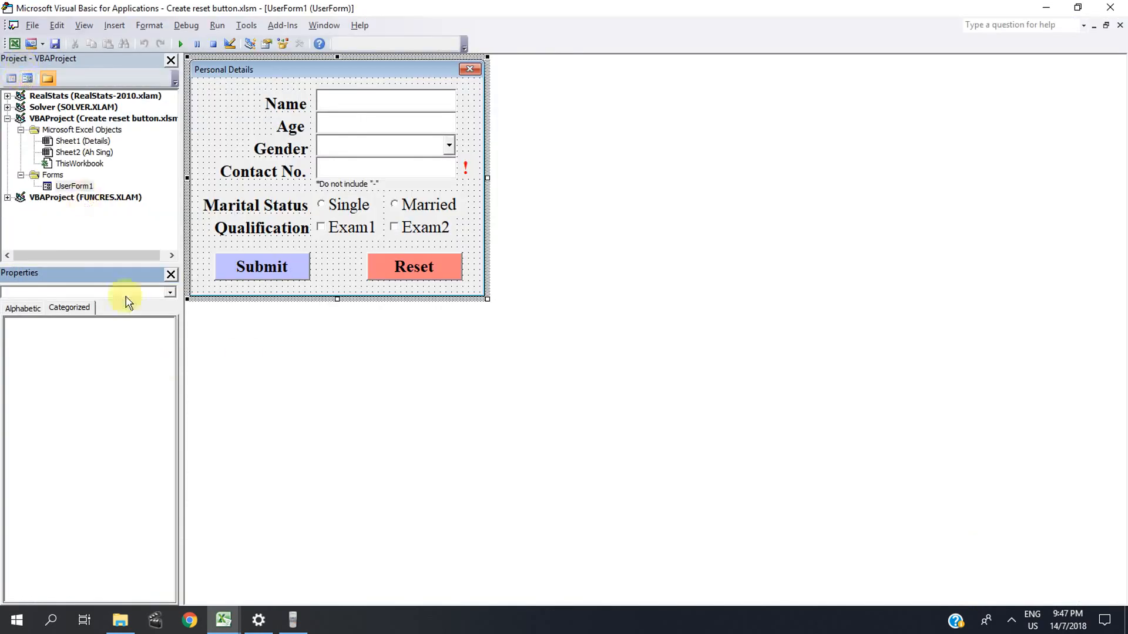
left_click(234, 78)
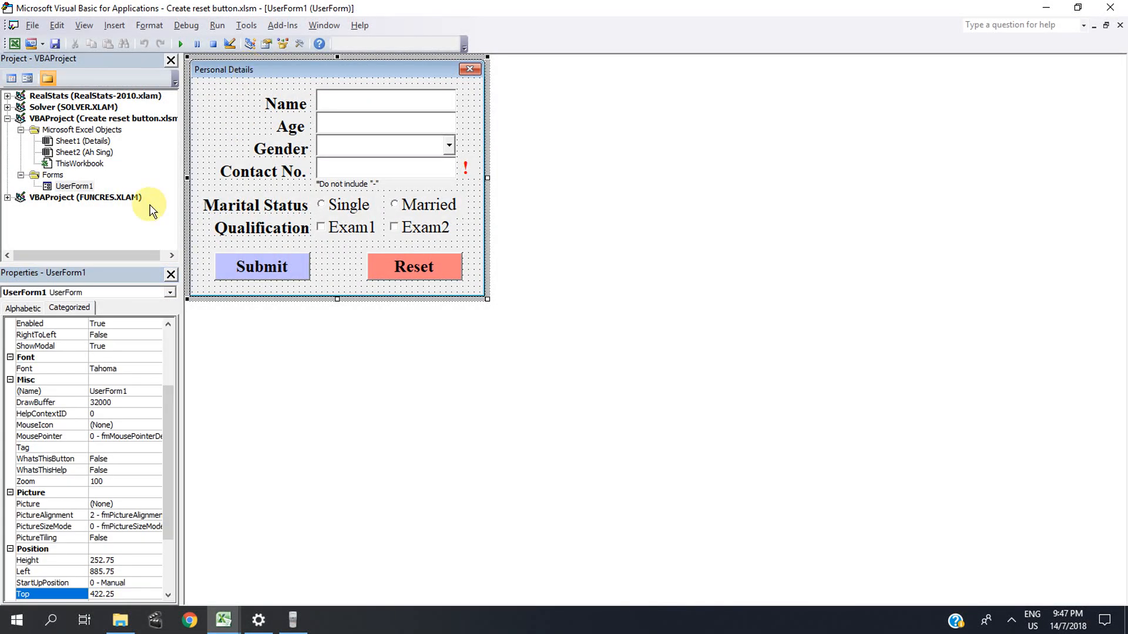
left_click(132, 595)
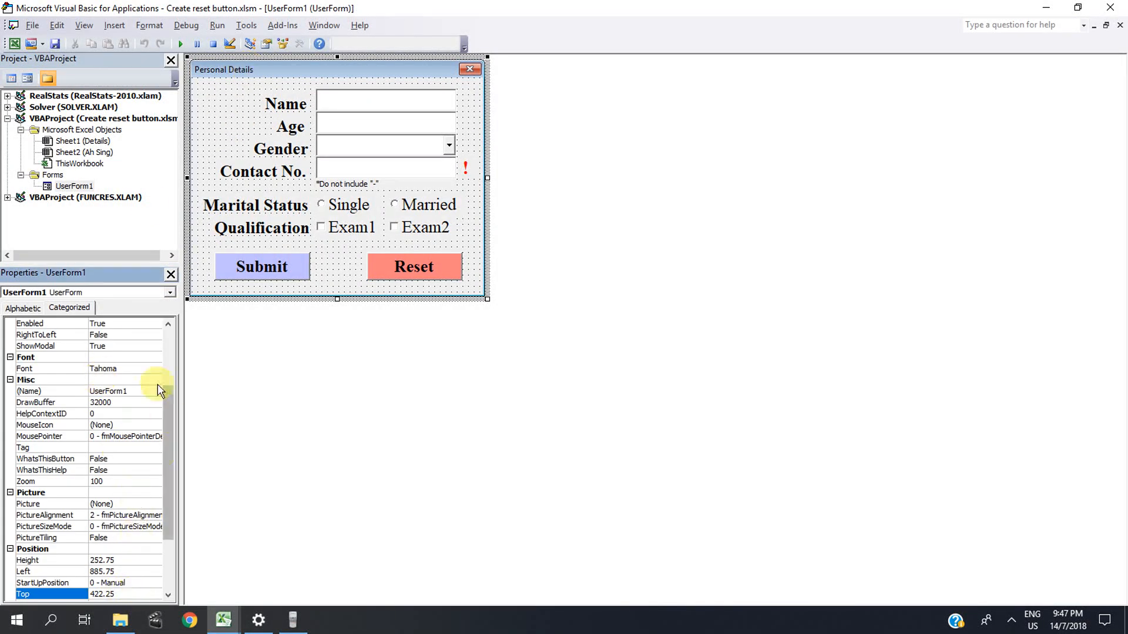
left_click_drag(170, 422, 170, 490)
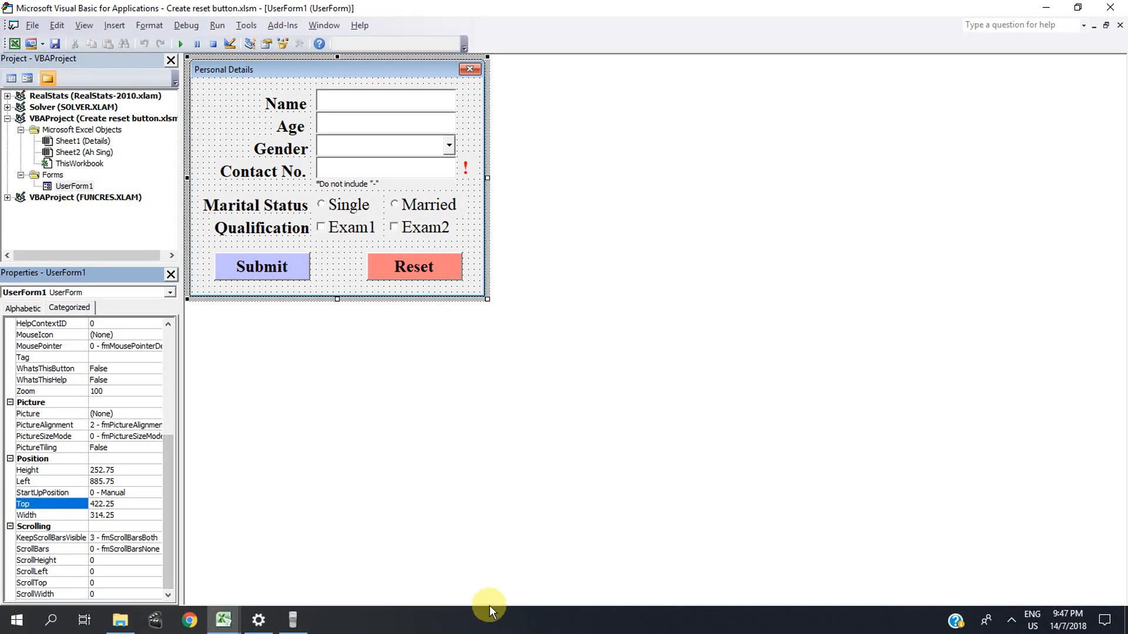
Step: Compute Ans−30 = 392.25 on the calculator and set UserForm1's Top to 392.25
left_click(294, 620)
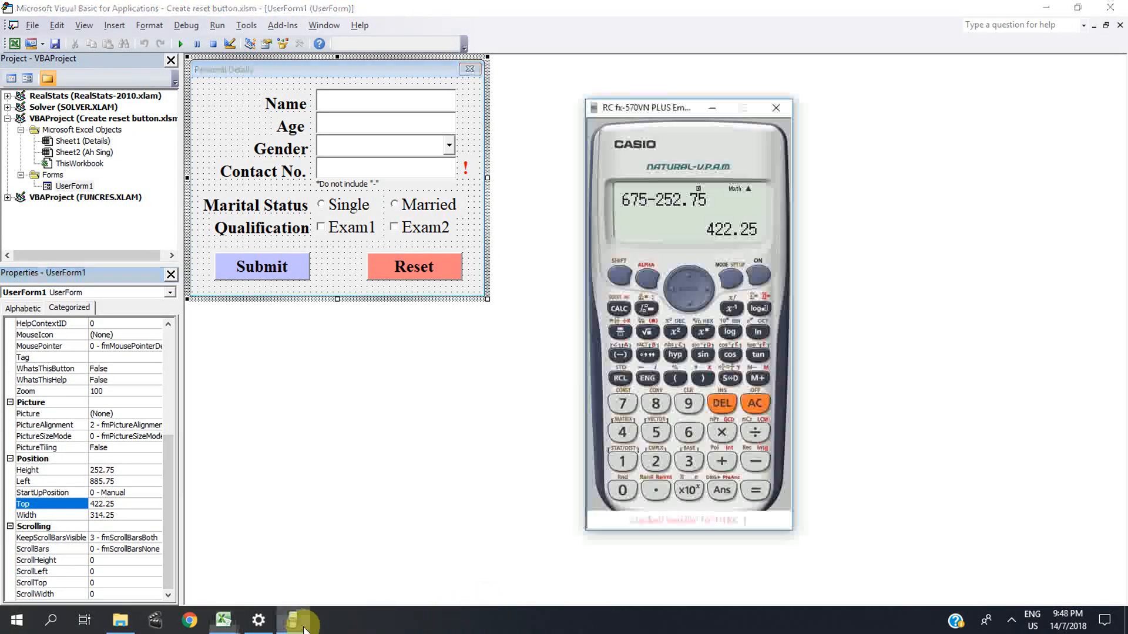
left_click(754, 461)
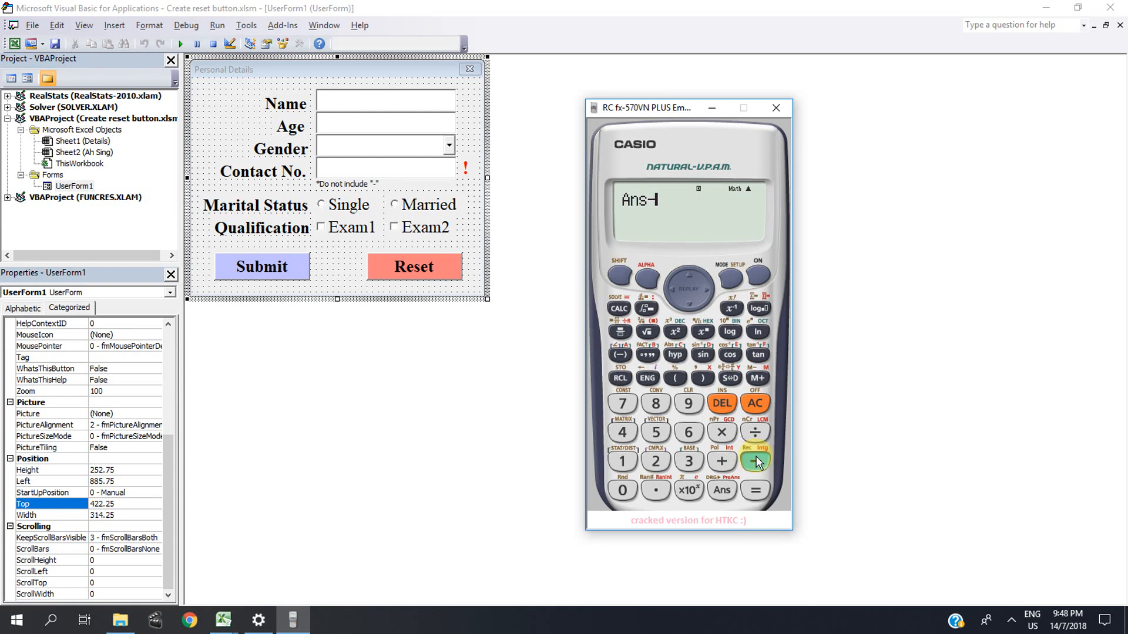
left_click(688, 460)
left_click(623, 490)
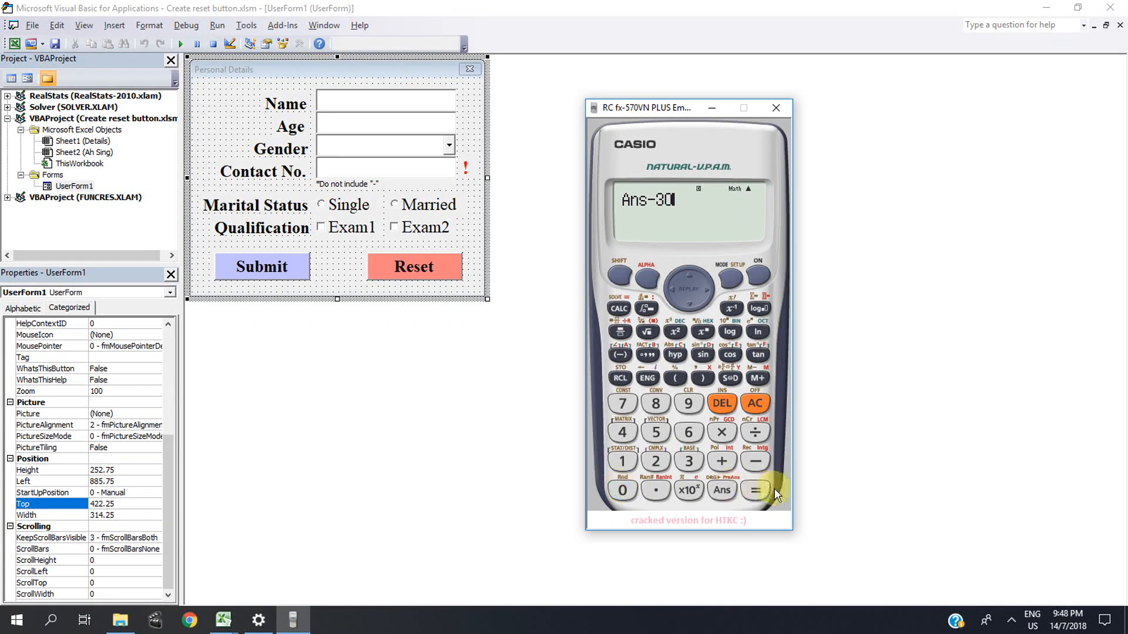
left_click(730, 378)
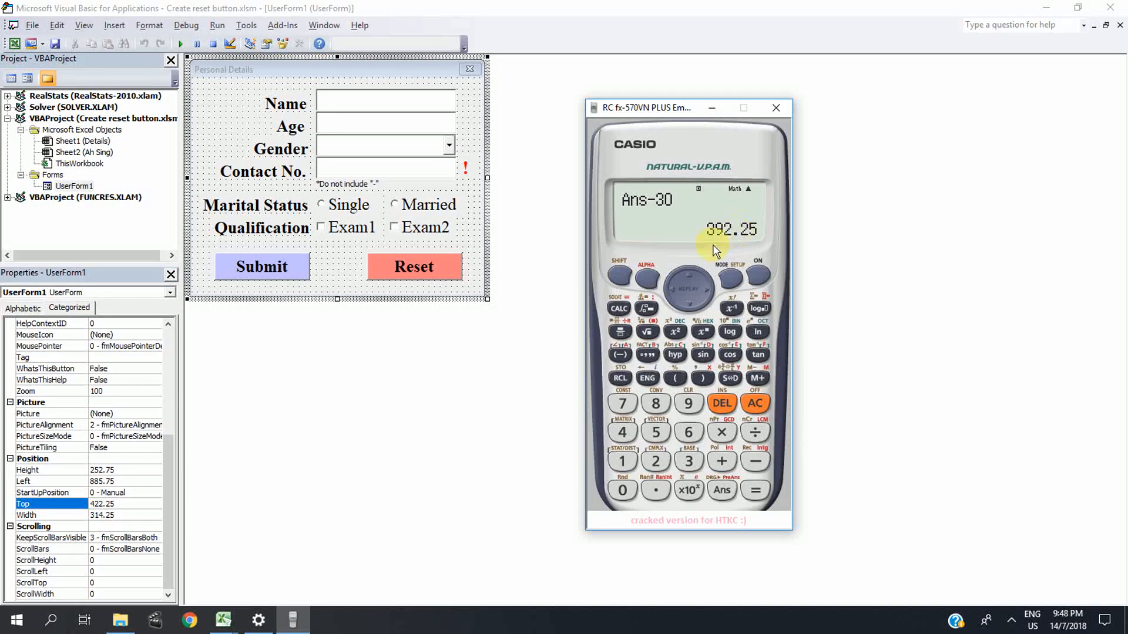
double_click(101, 505)
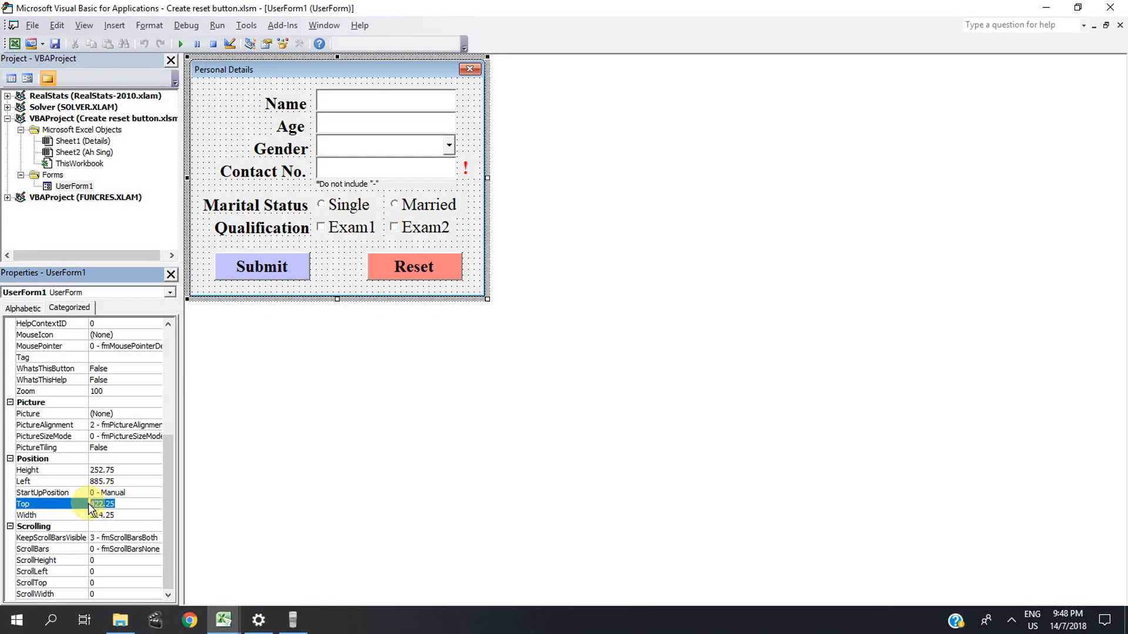
type("39")
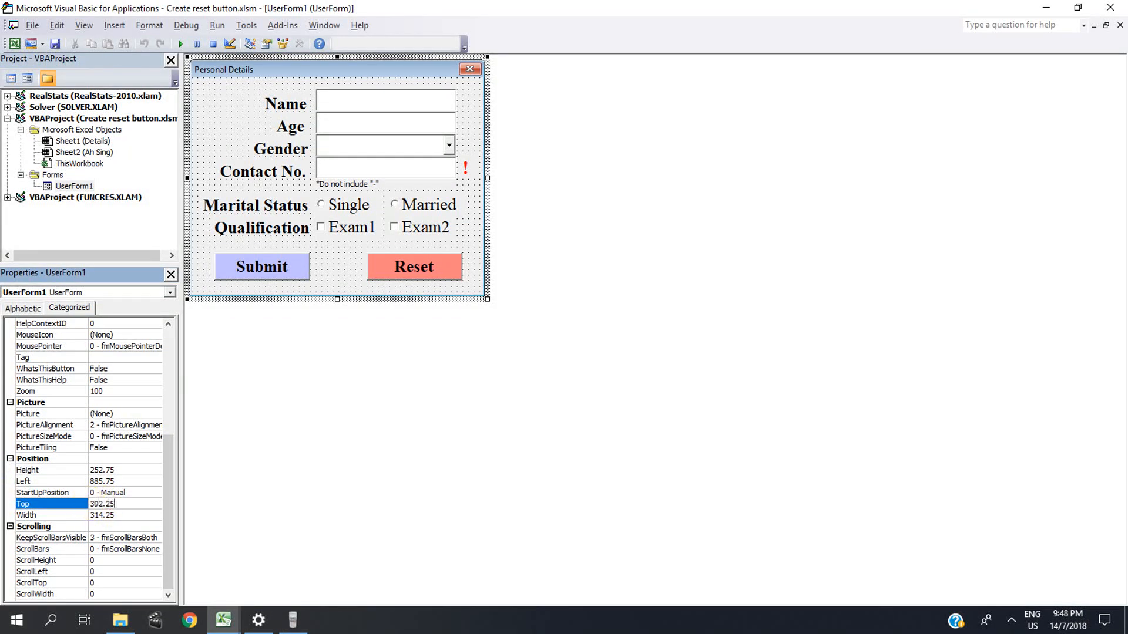
Step: Run the Personal Details form from Excel, confirm it clears the taskbar, then drag it to the sheet's middle
left_click(14, 44)
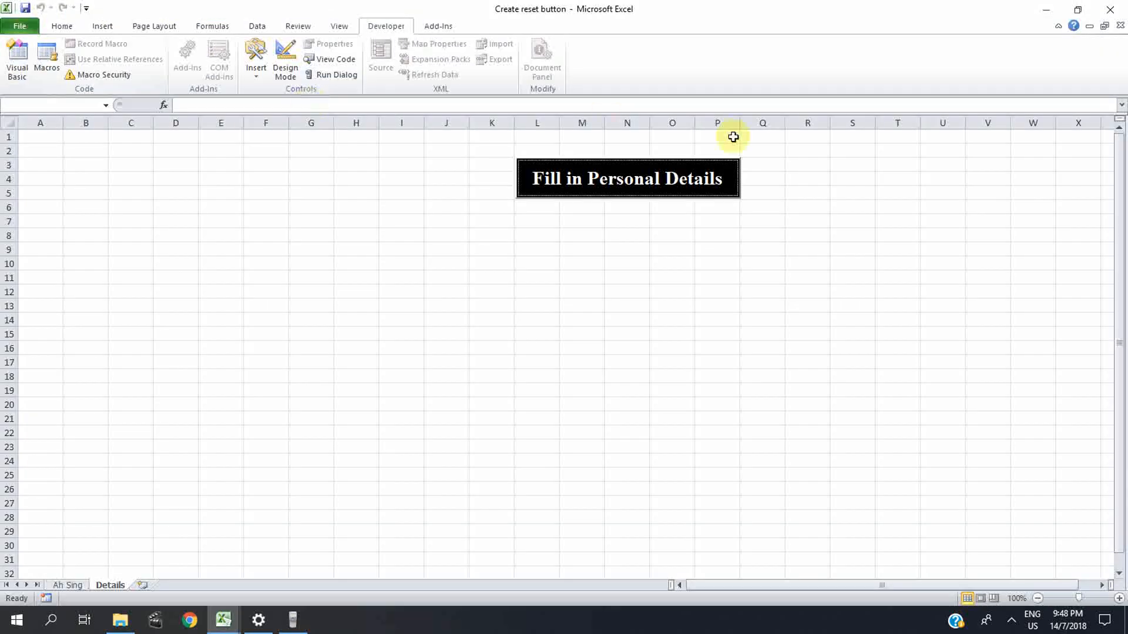
left_click(631, 170)
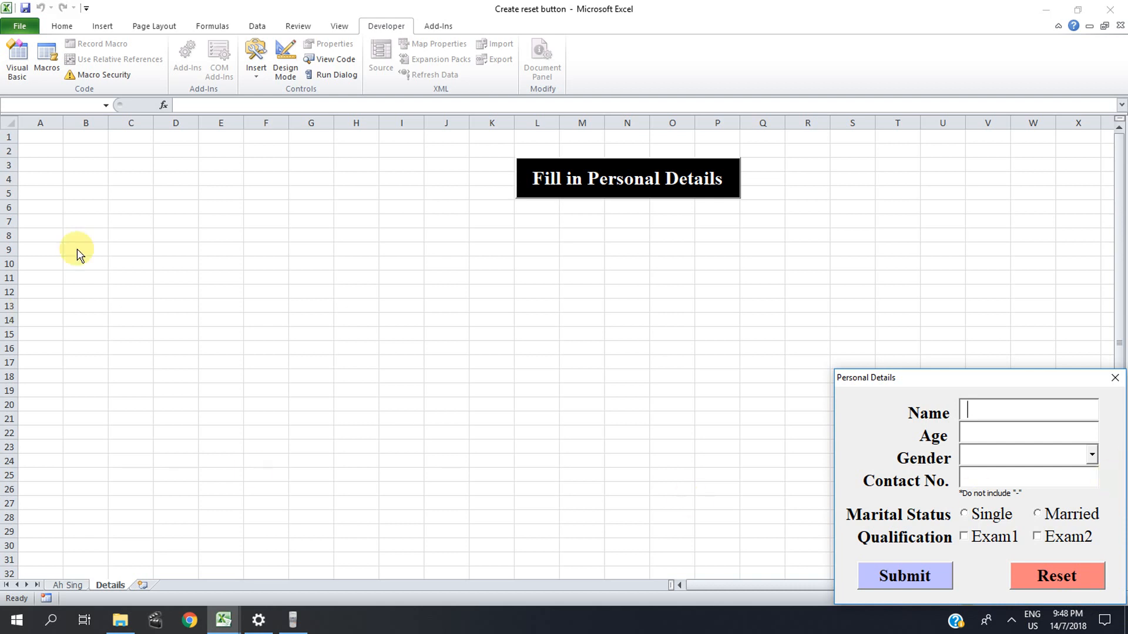
mouse_move(969, 377)
left_mouse_down()
mouse_move(526, 349)
mouse_move(507, 208)
left_mouse_up()
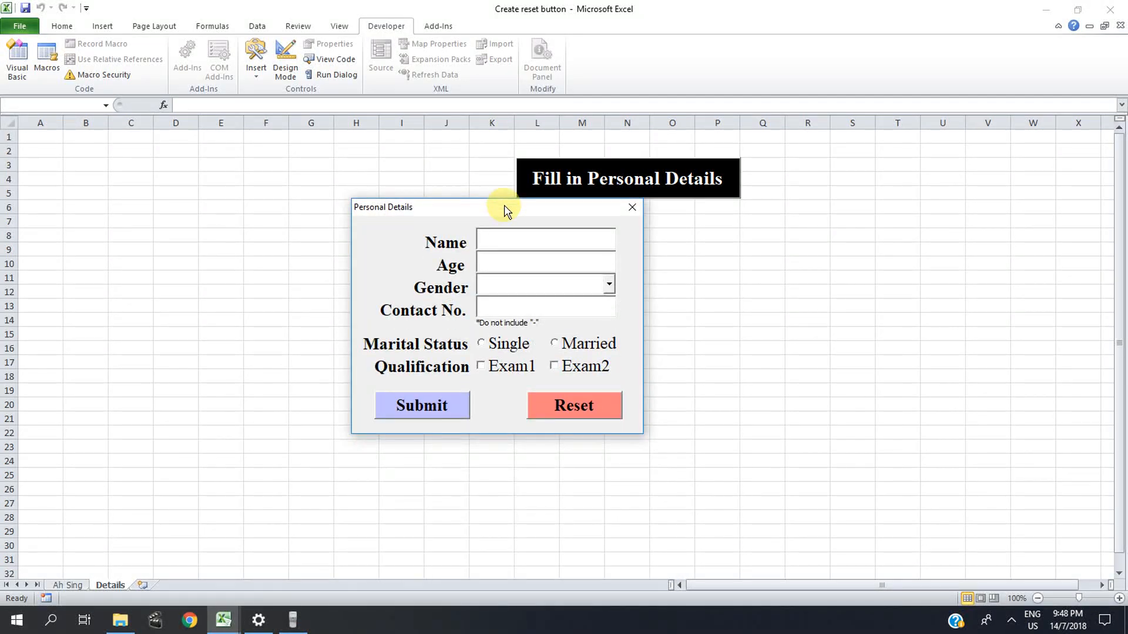